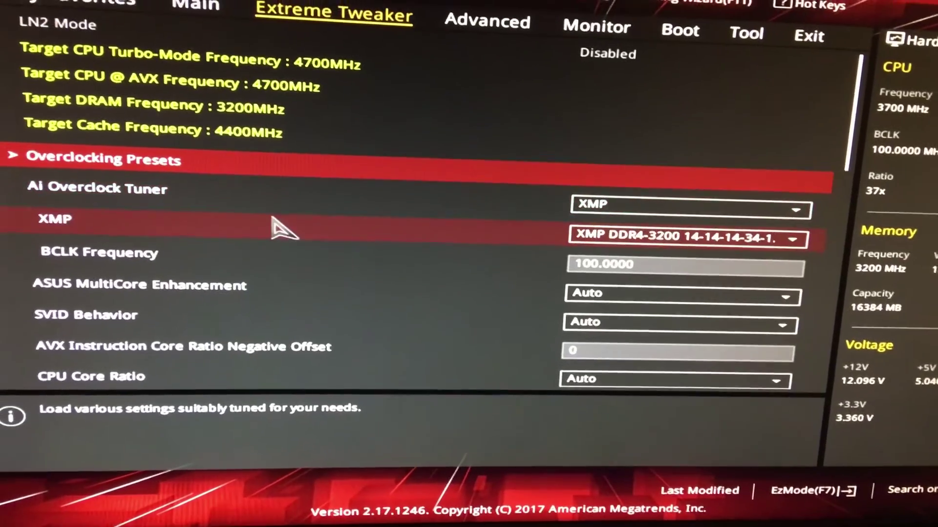
Check Advanced > Trusted Computing to confirm TPM 2.0 Security Device Support is set to Enable
click(540, 29)
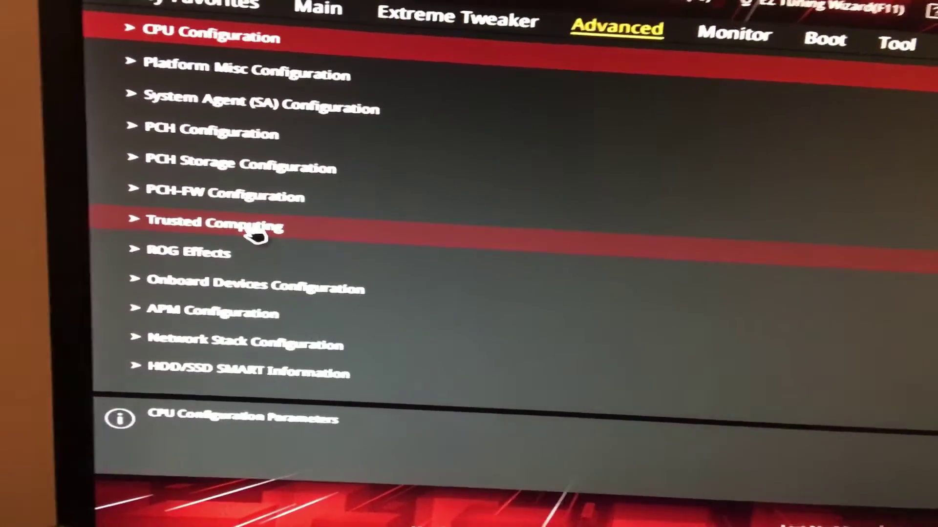
click(274, 226)
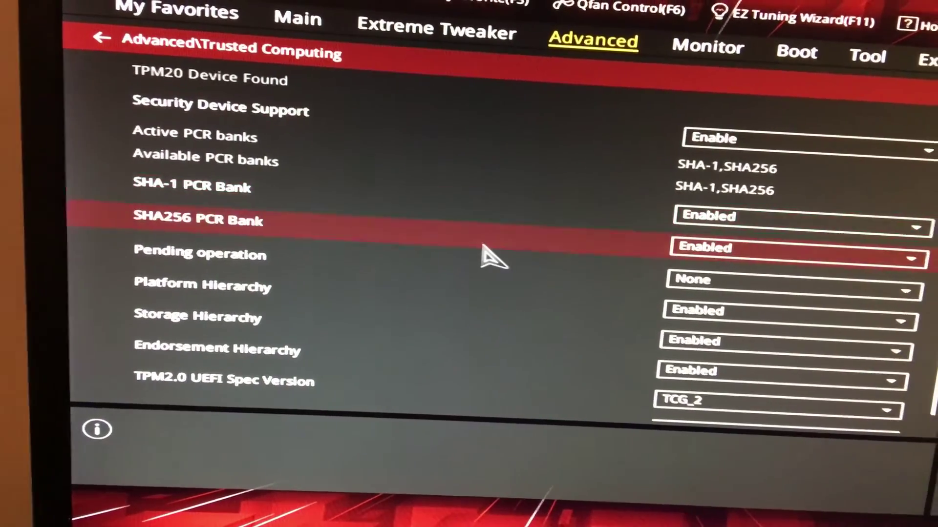
scroll(442, 250, down, 1)
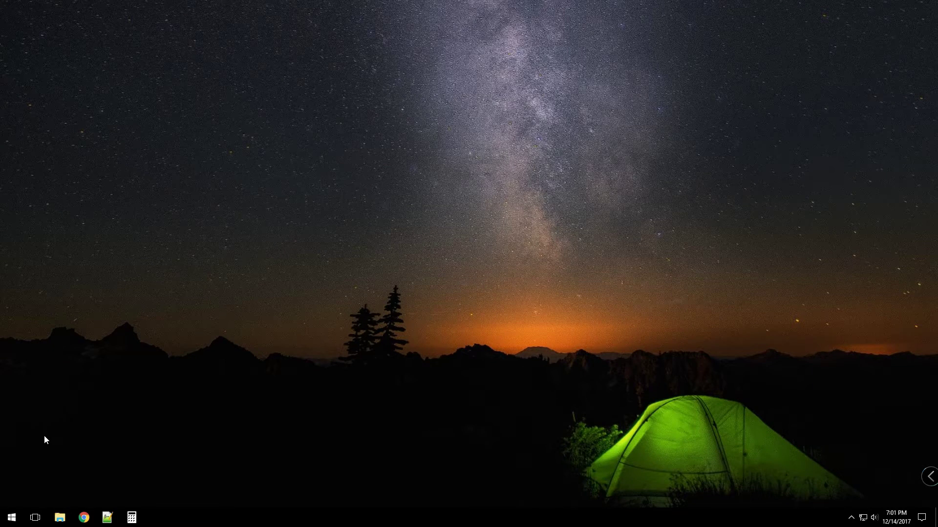
Launch Control Panel by searching 'con' from Start, and centre its window
click(12, 519)
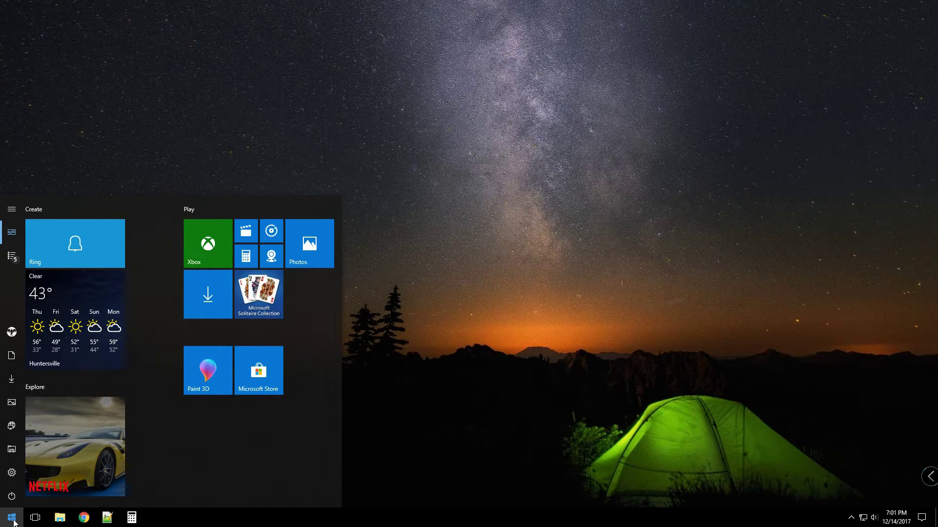
text(con)
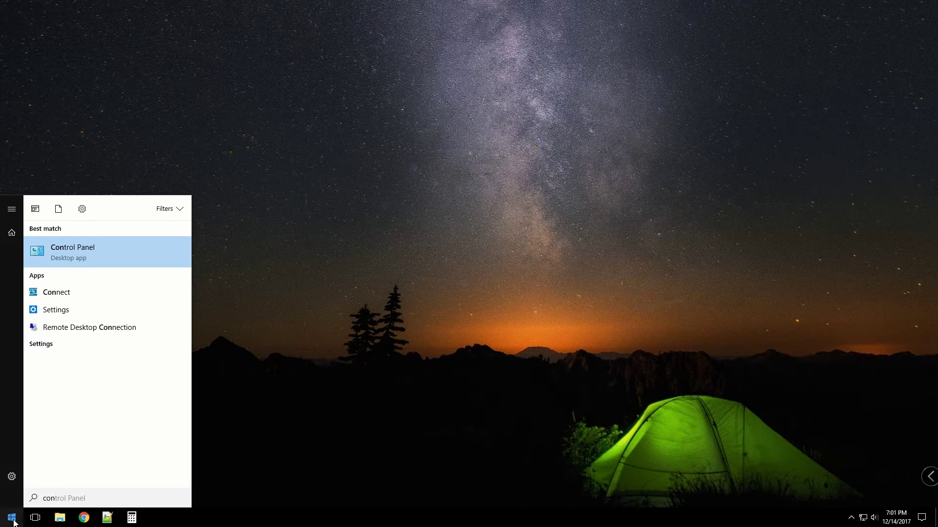
key(Return)
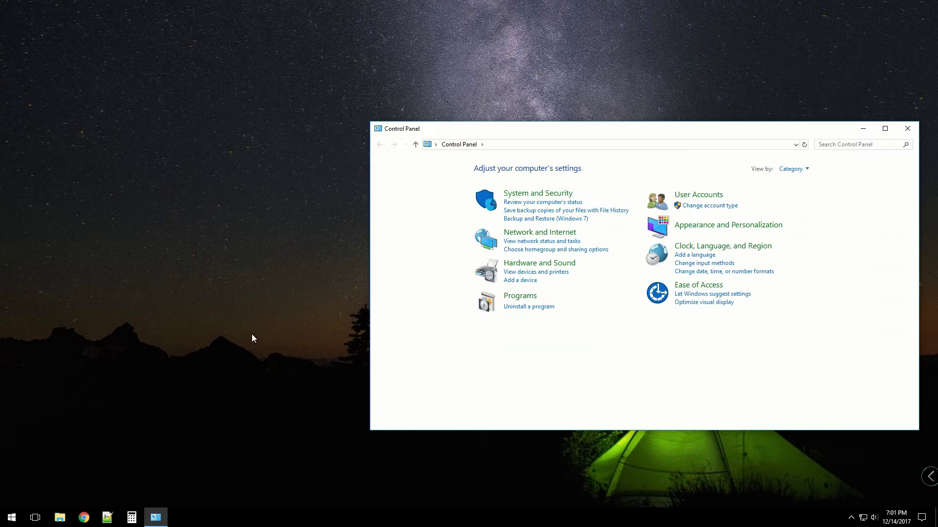
drag(576, 134, 433, 138)
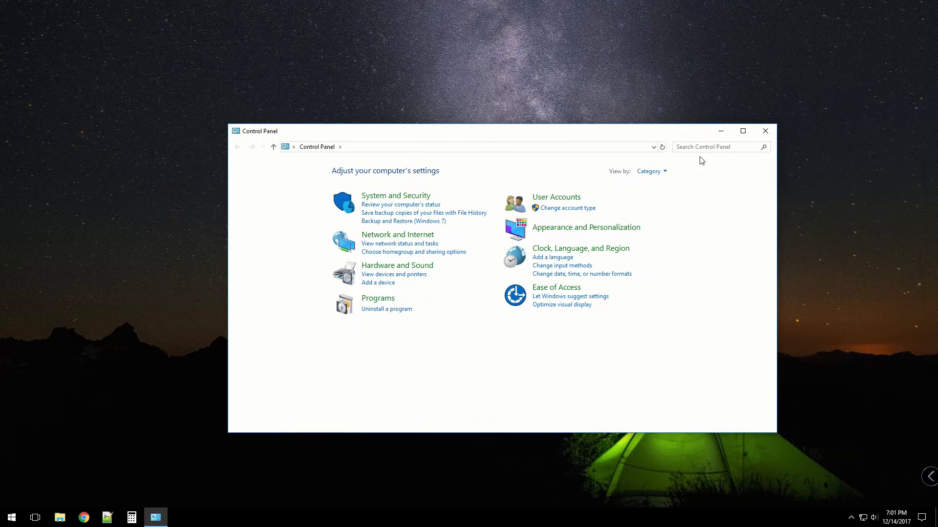
Search Control Panel for 'bit' and open BitLocker Drive Encryption
click(702, 147)
text(bit)
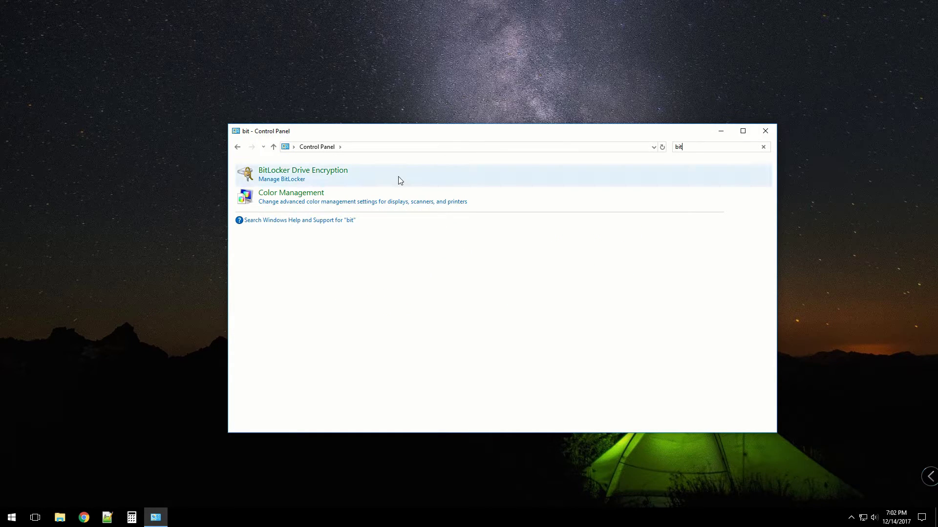
click(300, 173)
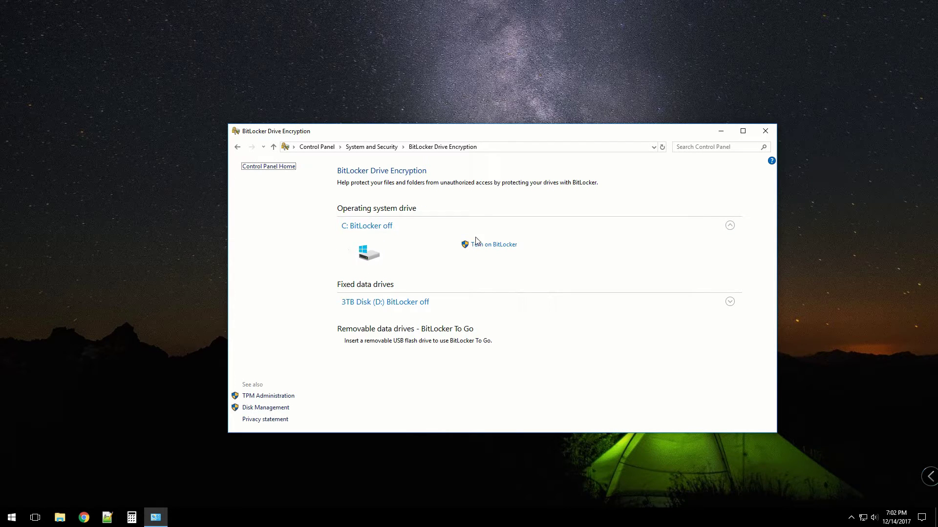
Turn on BitLocker for C: and try backing up the recovery key to the Microsoft account, dismissing the error
click(480, 248)
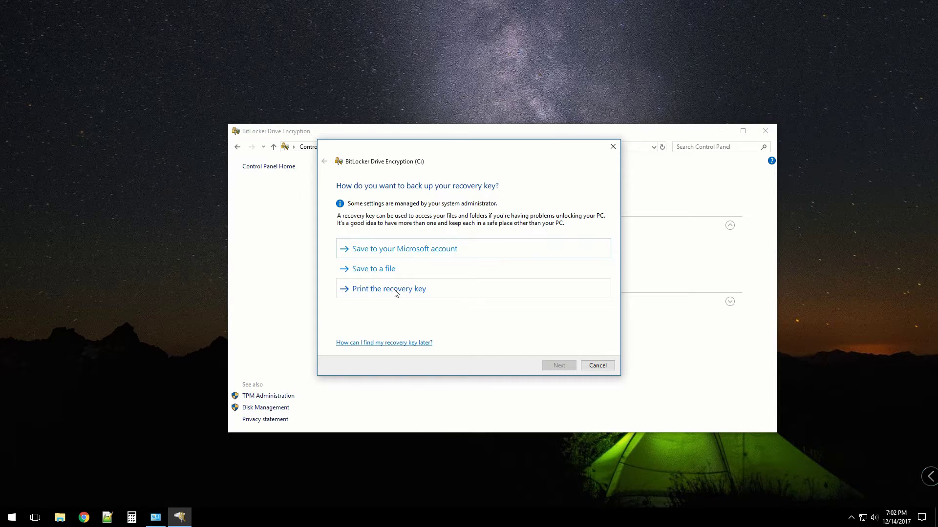
click(413, 252)
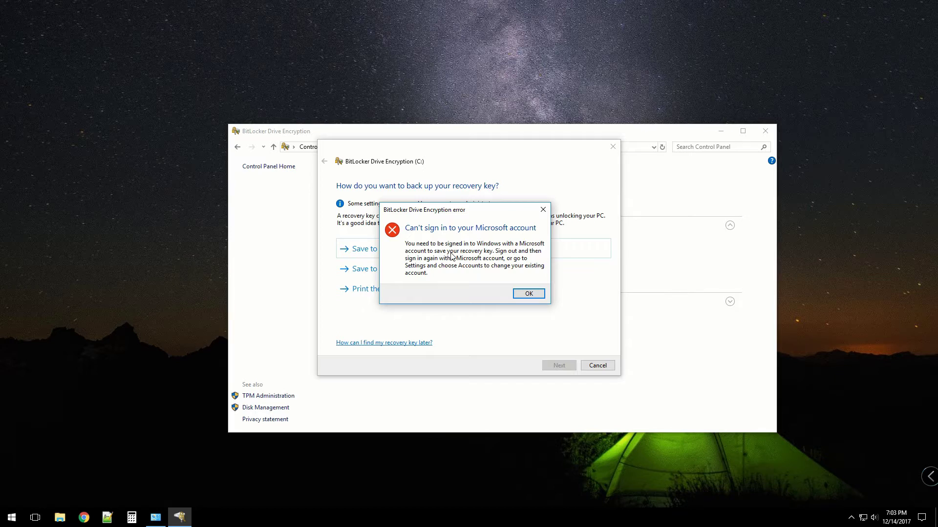
click(528, 293)
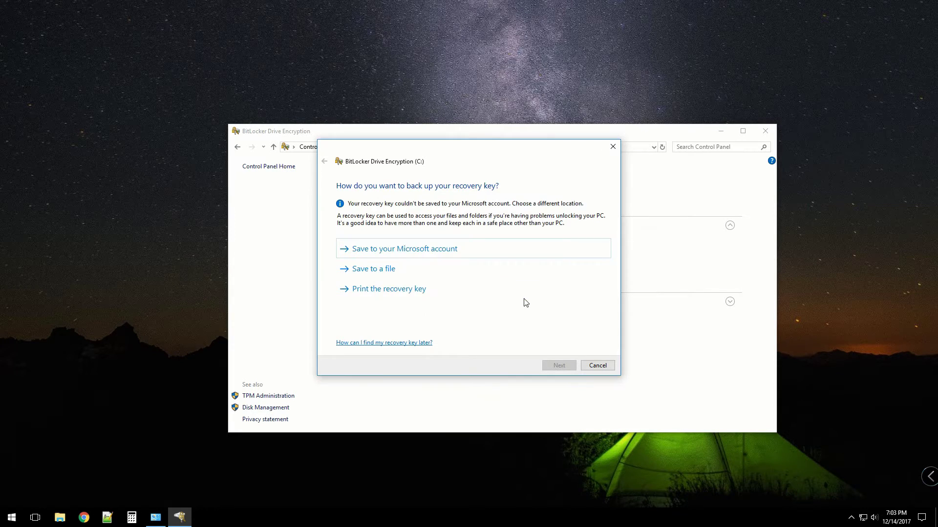
Try saving the recovery key as a file in C: Documents, which is rejected
click(375, 269)
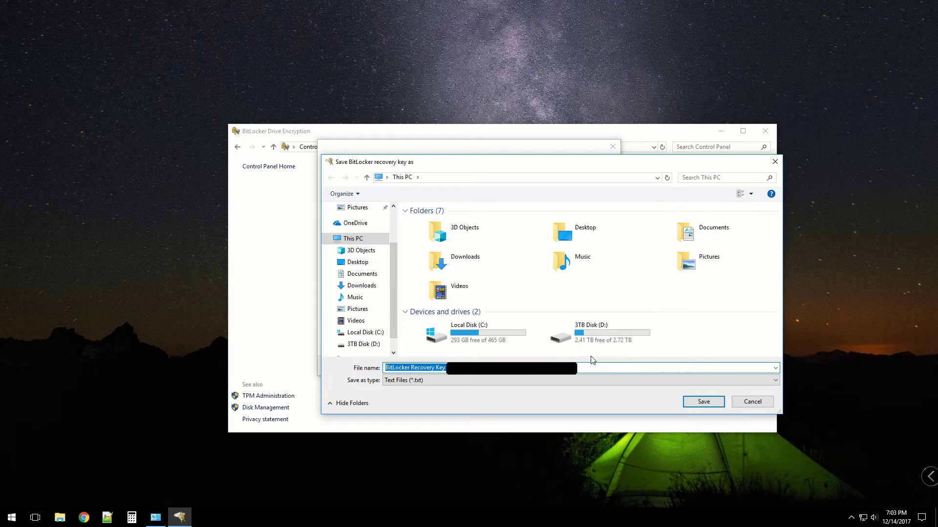
double_click(496, 330)
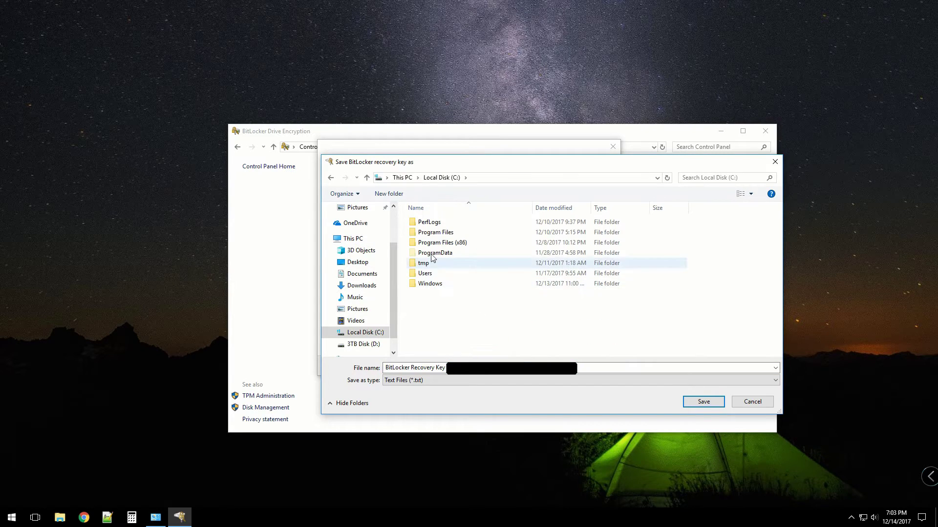
click(365, 276)
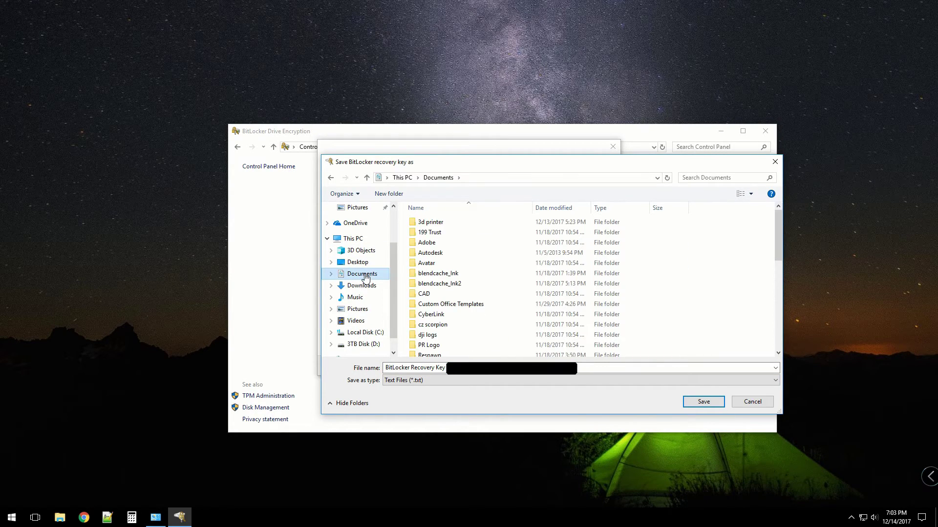
click(702, 403)
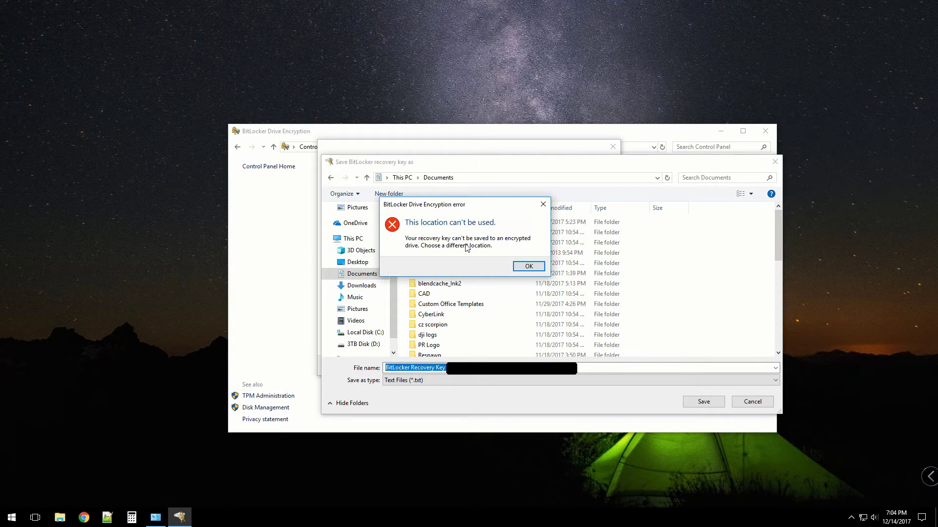
click(529, 266)
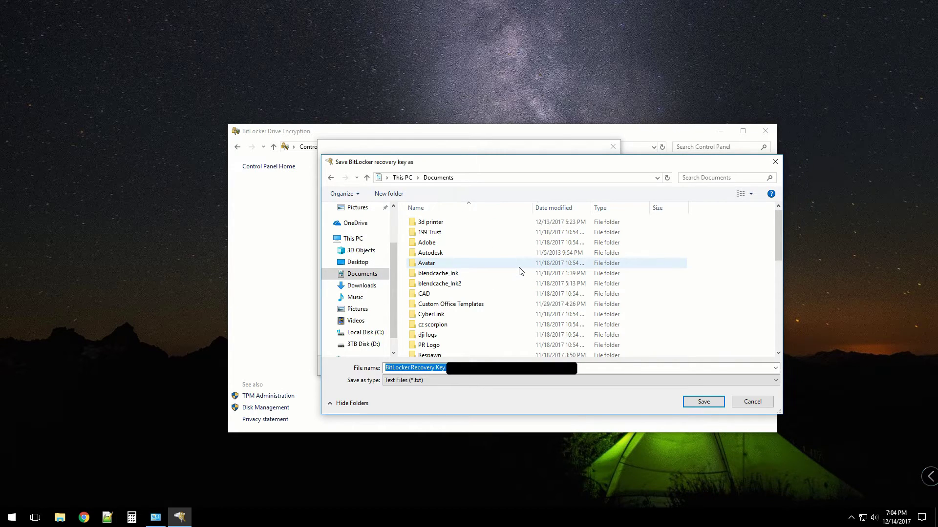
Save the recovery key into the backup folder on 3TB Disk (D:) after the drive root is refused
click(376, 345)
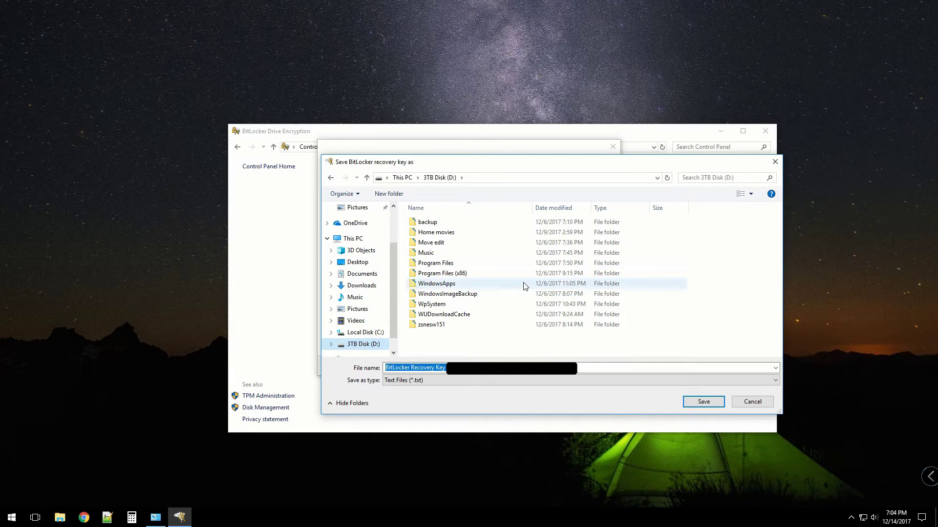
click(702, 404)
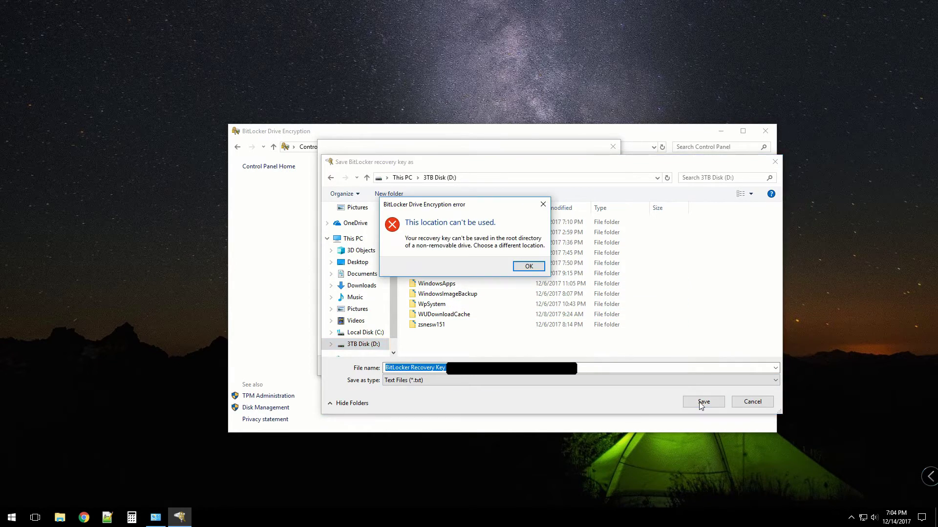
click(519, 266)
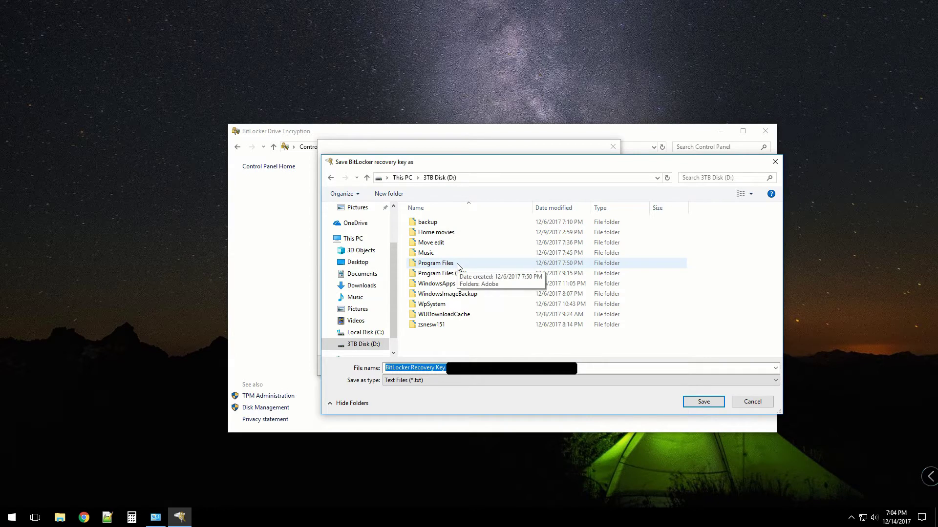
double_click(430, 222)
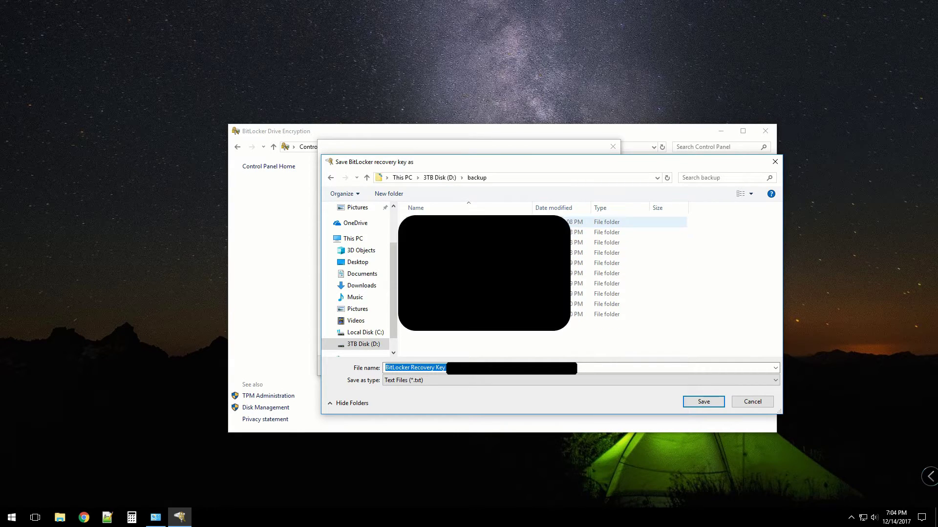
click(692, 403)
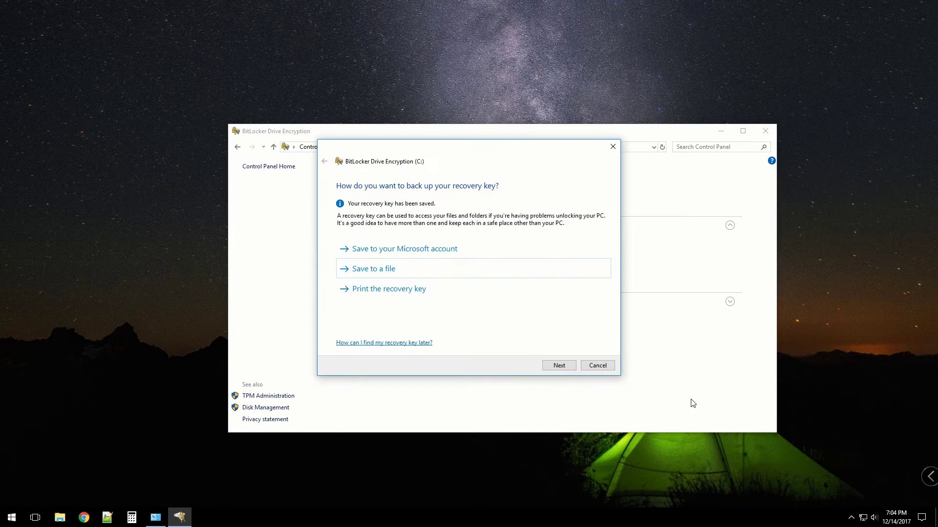
Print the recovery key on the MF620C Series printer and continue the wizard
click(433, 292)
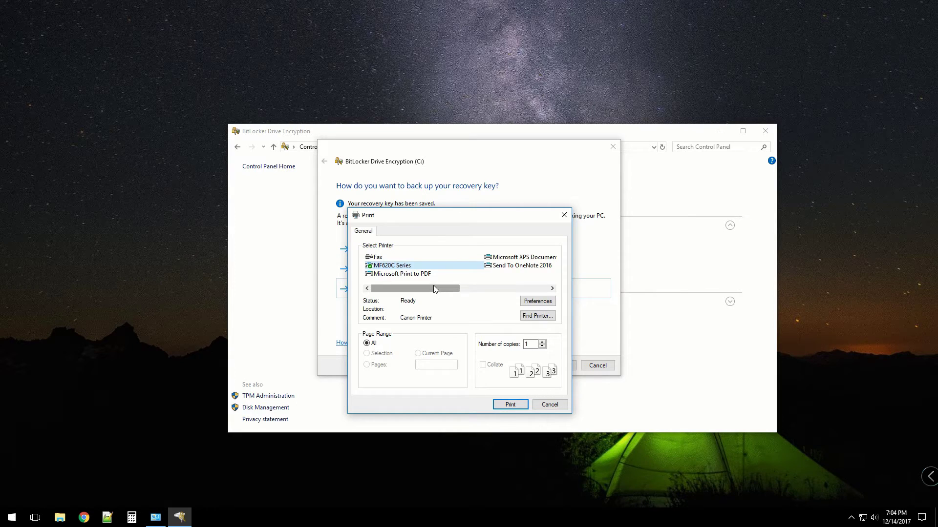
click(503, 406)
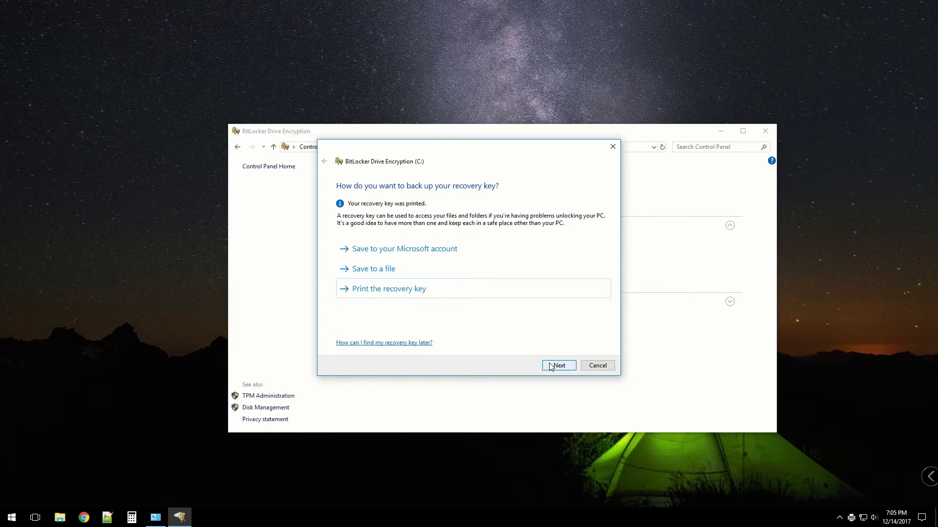
click(557, 364)
Choose 'Encrypt entire drive' for C: and continue to the encryption mode page
click(557, 365)
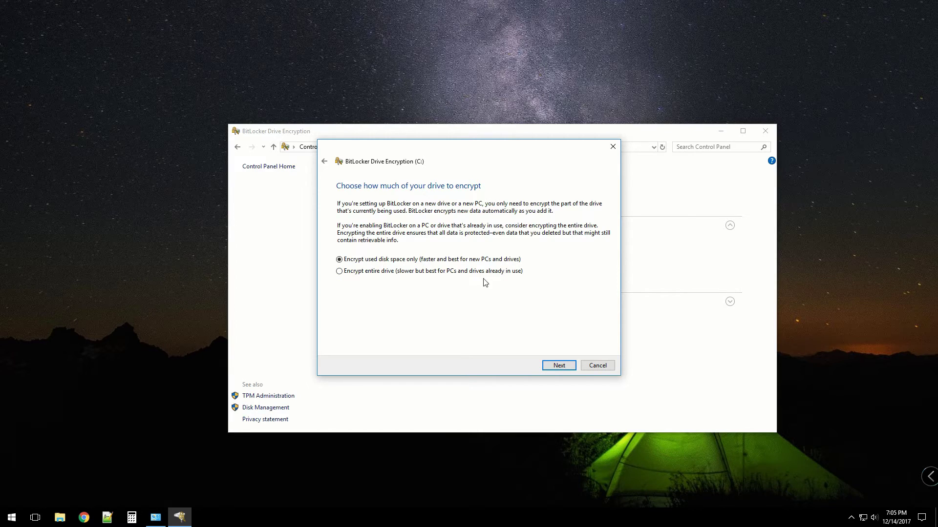
click(370, 273)
click(548, 372)
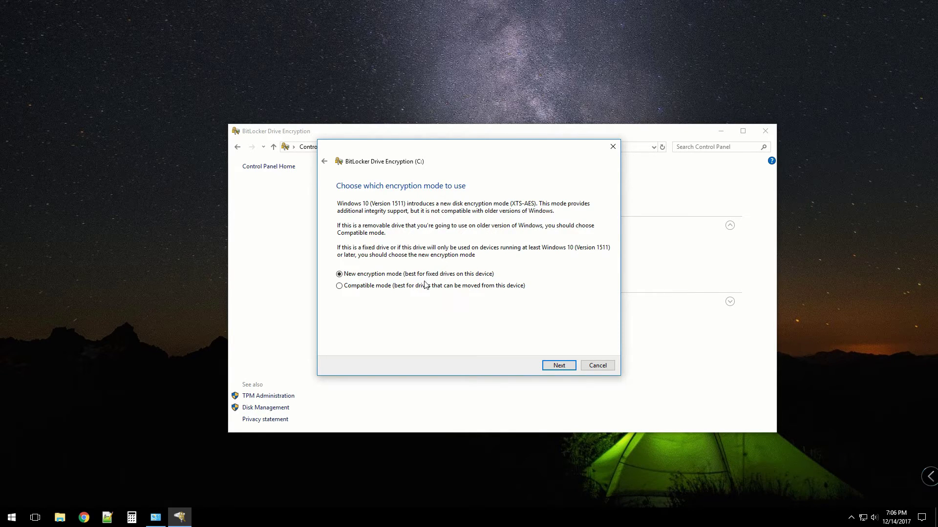
Accept New encryption mode (XTS-AES) and tick 'Run BitLocker system check'
click(554, 367)
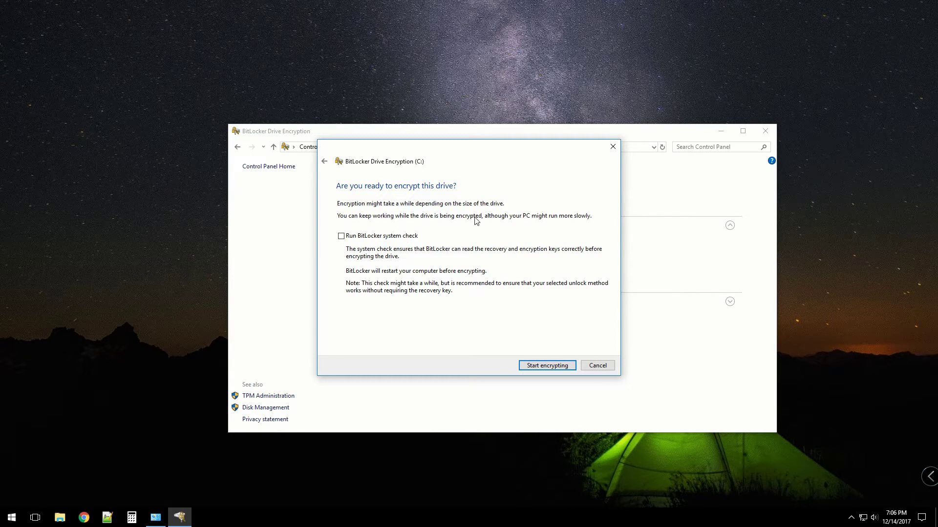
click(362, 238)
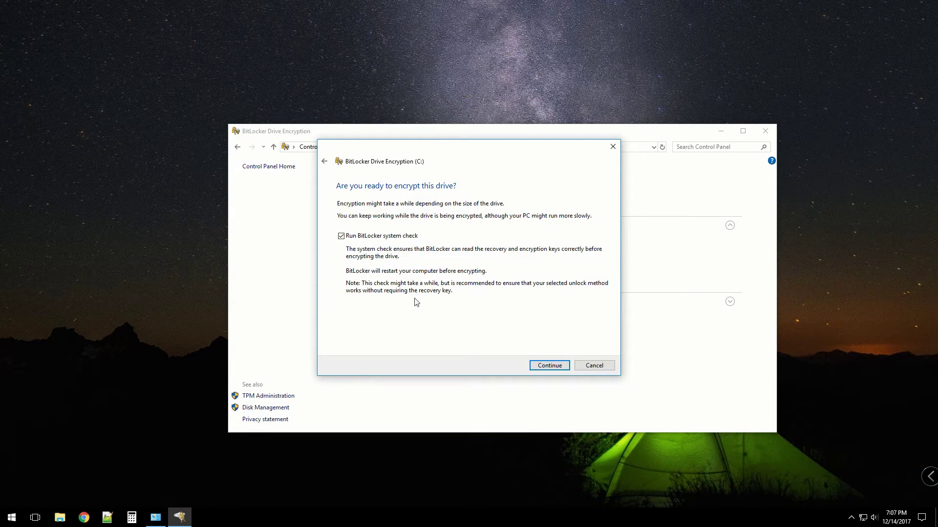
Start encrypting C: and choose Restart now to run the system check
click(544, 365)
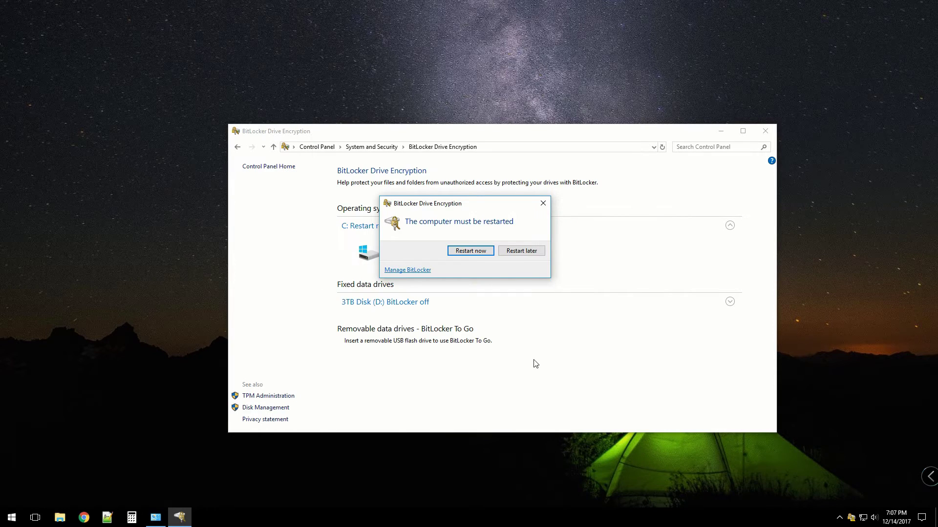
click(472, 256)
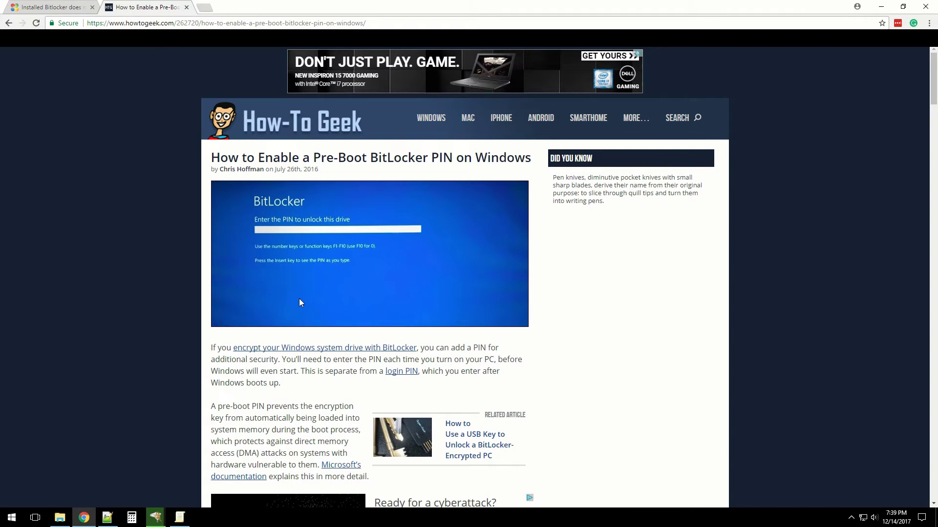
Read through the How-To Geek pre-boot PIN article, then show C: encryption progress at 91.4%
scroll(299, 298, down, 2)
scroll(246, 293, down, 5)
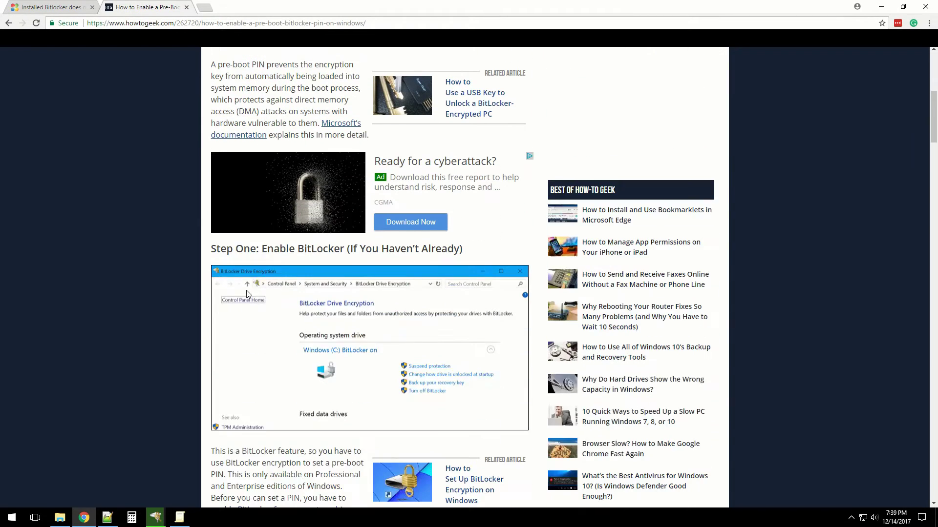
scroll(299, 288, down, 2)
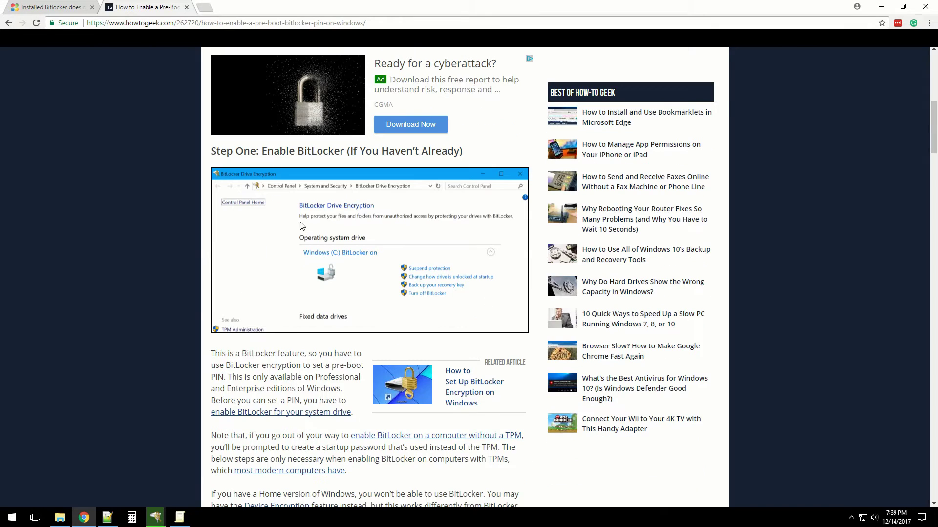
scroll(291, 272, down, 4)
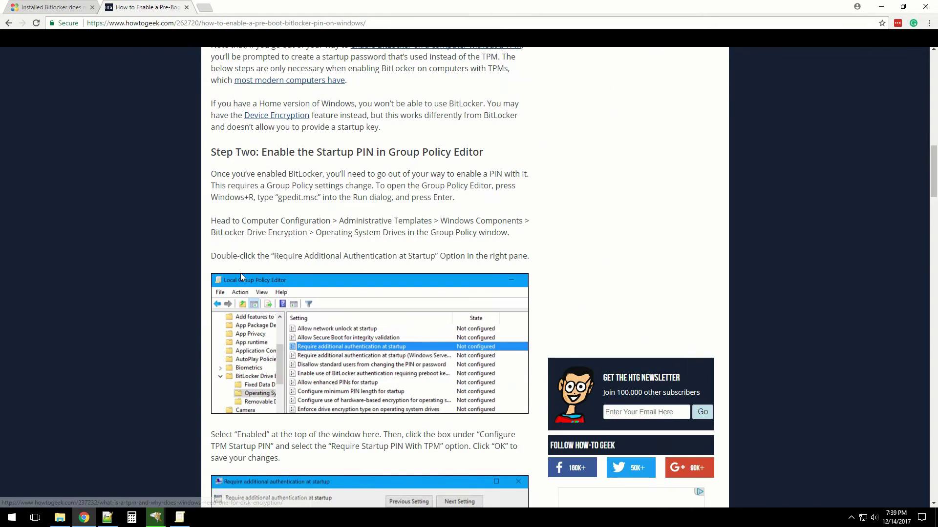
scroll(384, 352, down, 2)
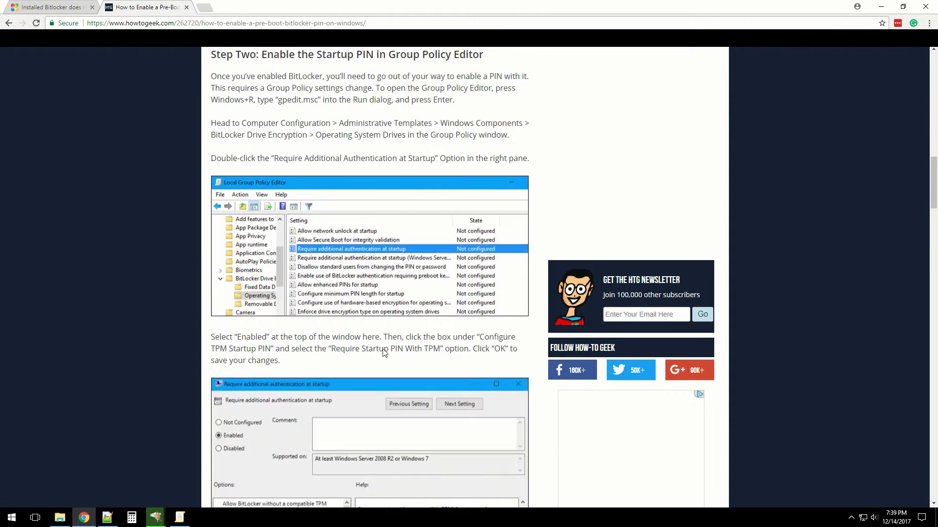
scroll(385, 352, down, 5)
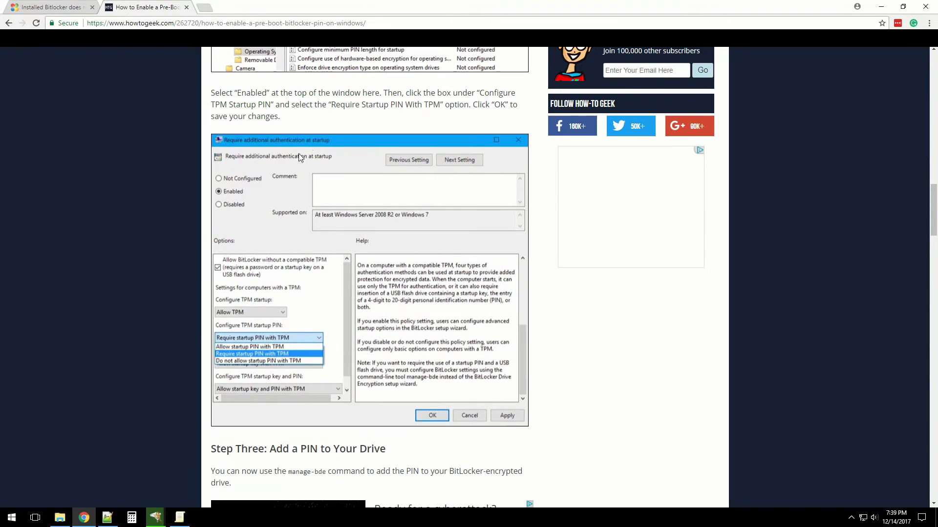
scroll(271, 368, down, 4)
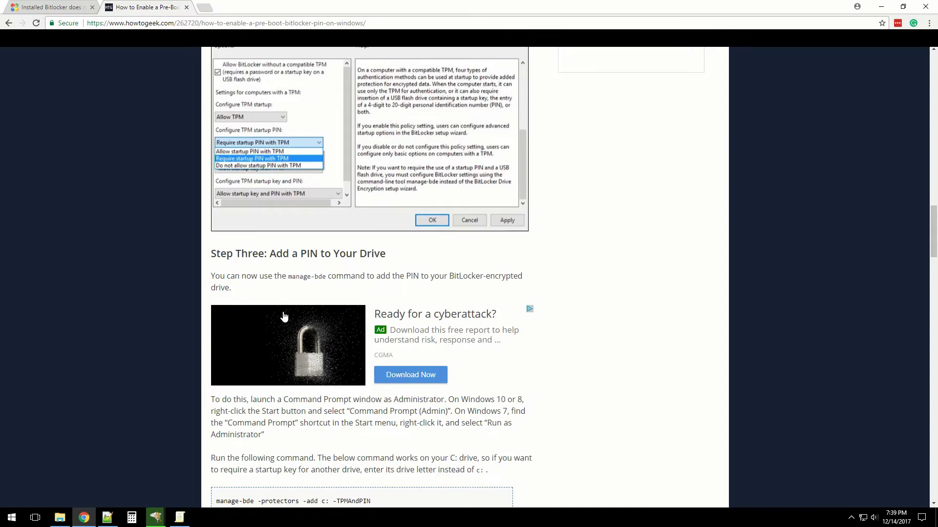
scroll(284, 318, down, 5)
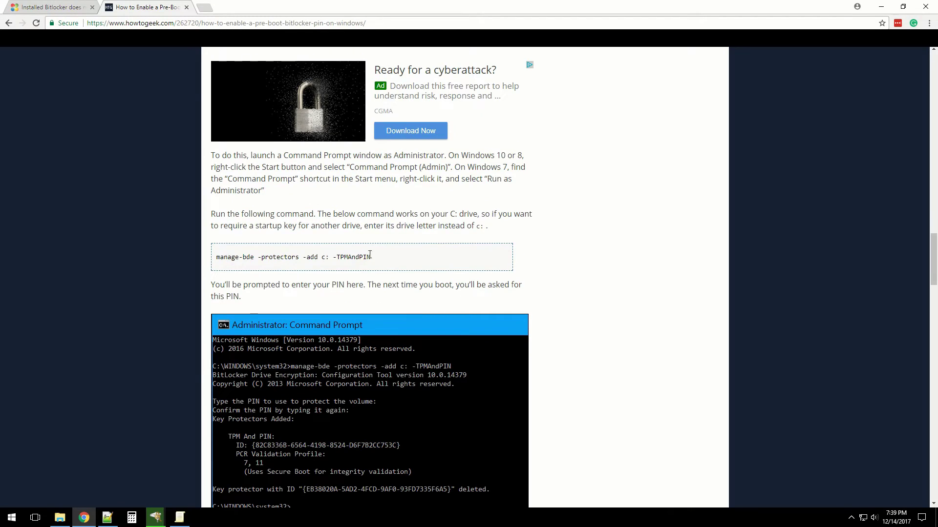
scroll(383, 302, down, 9)
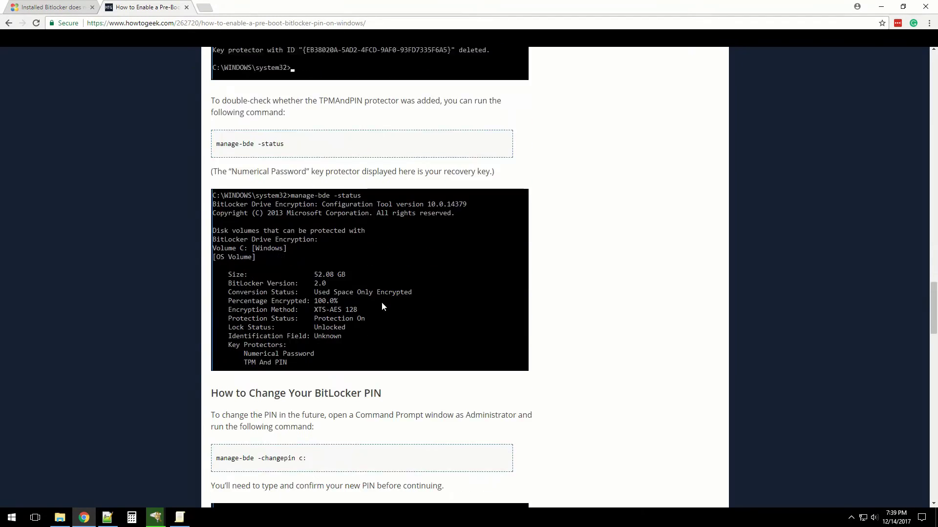
scroll(368, 300, down, 6)
scroll(282, 240, up, 20)
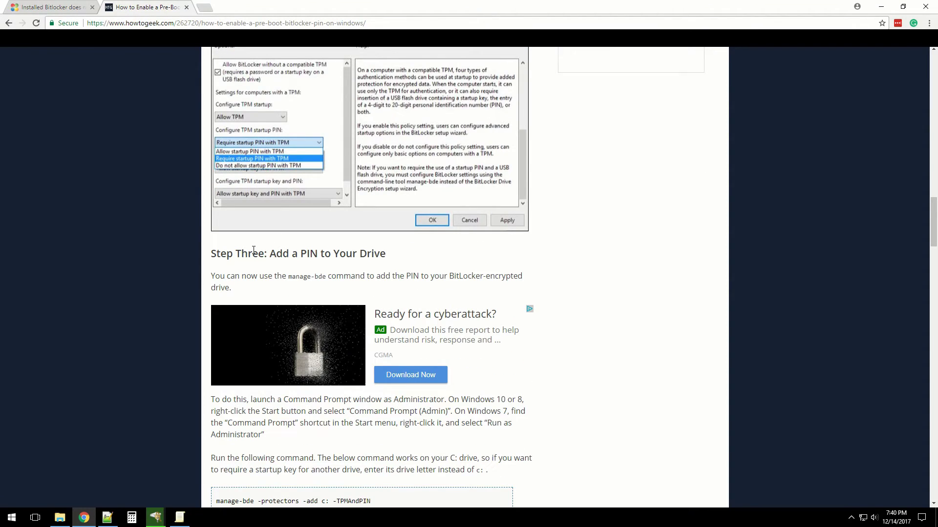
scroll(247, 278, down, 2)
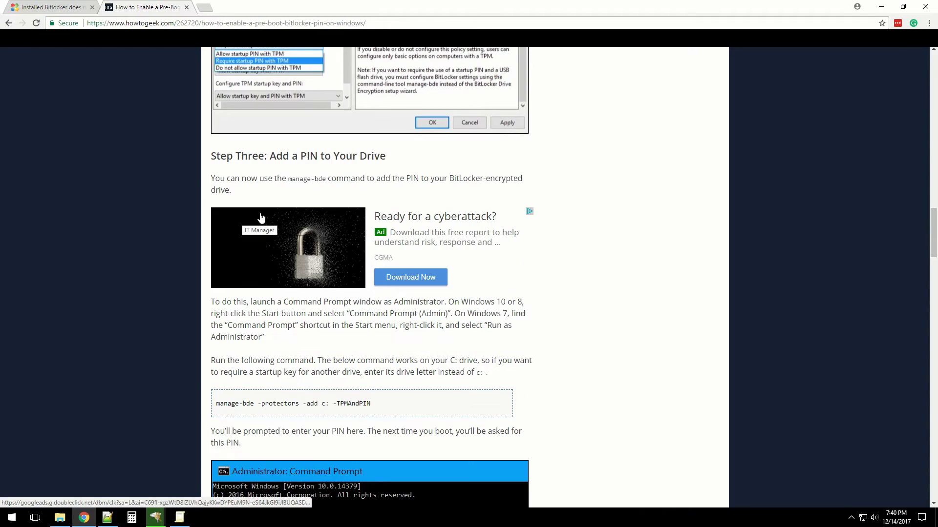
scroll(330, 305, down, 2)
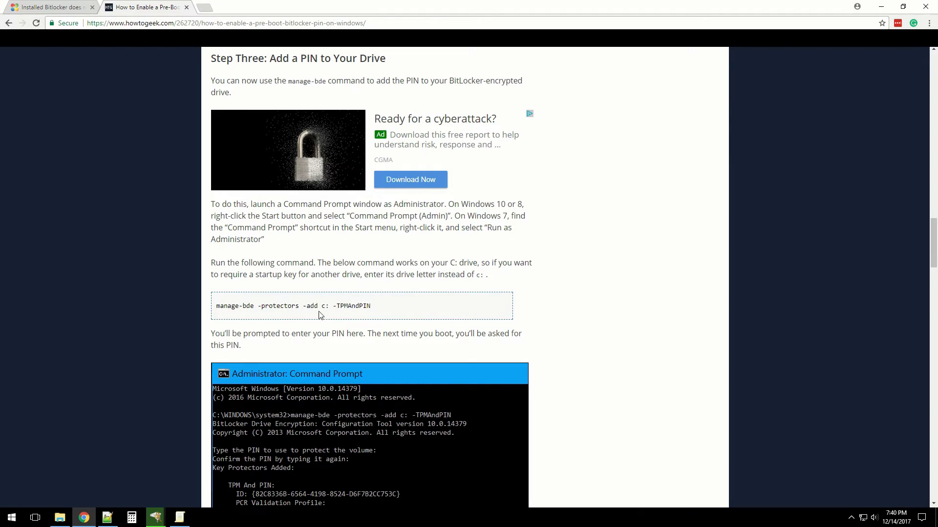
scroll(328, 313, down, 1)
scroll(308, 307, down, 7)
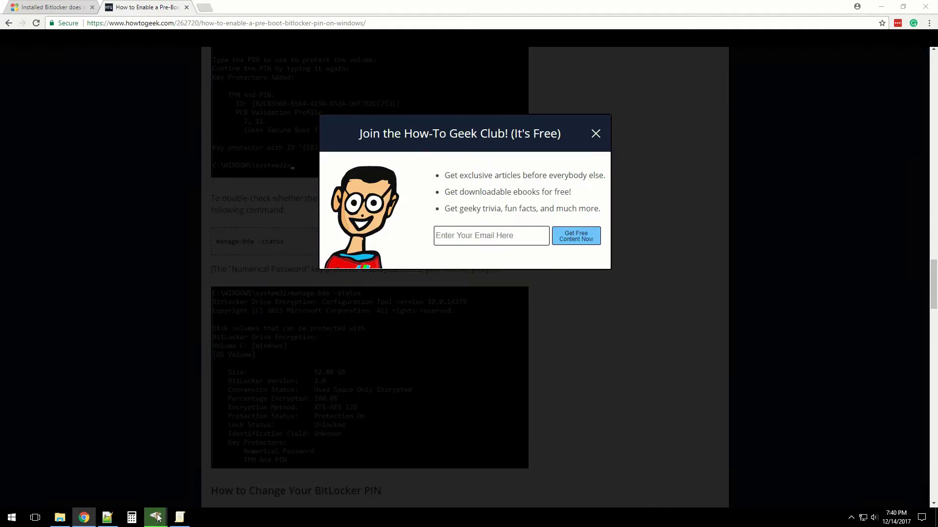
click(156, 517)
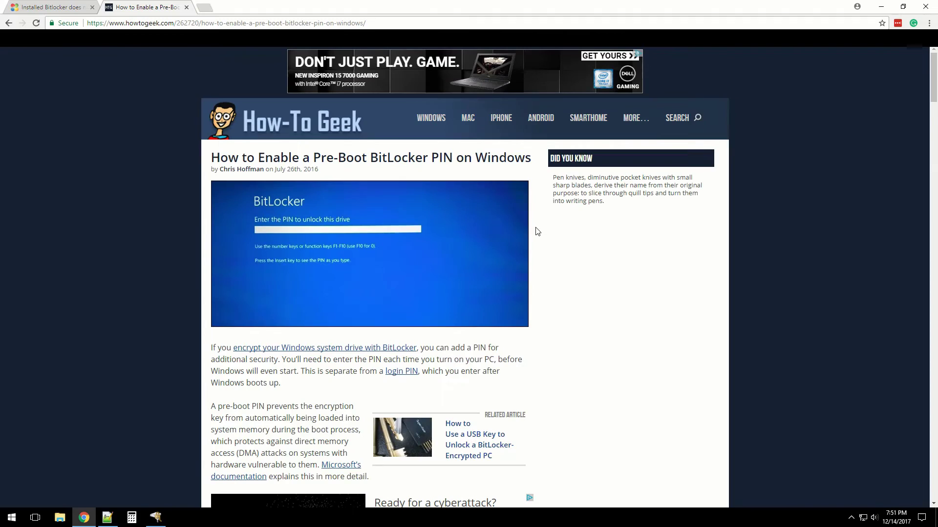
Scroll to 'Step Two: Enable the Startup PIN in Group Policy Editor' and highlight its opening sentences
scroll(537, 231, down, 1)
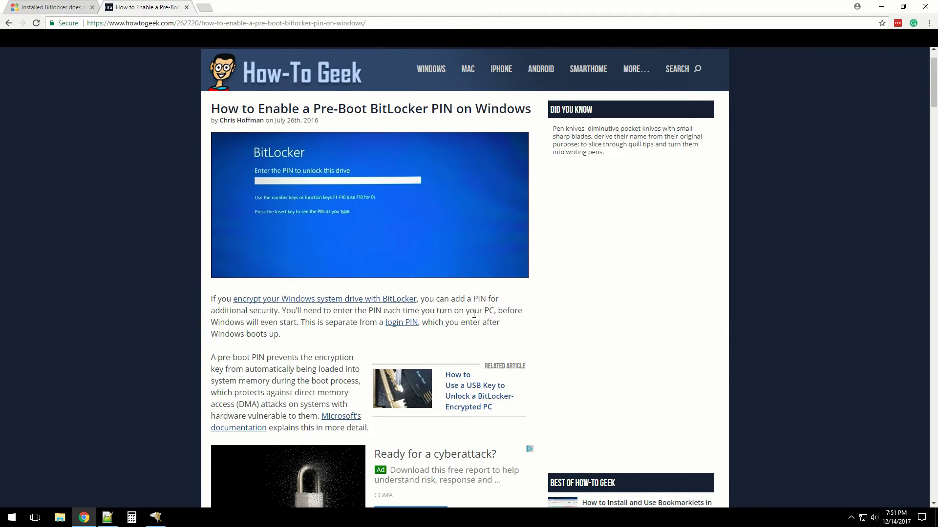
scroll(469, 311, down, 3)
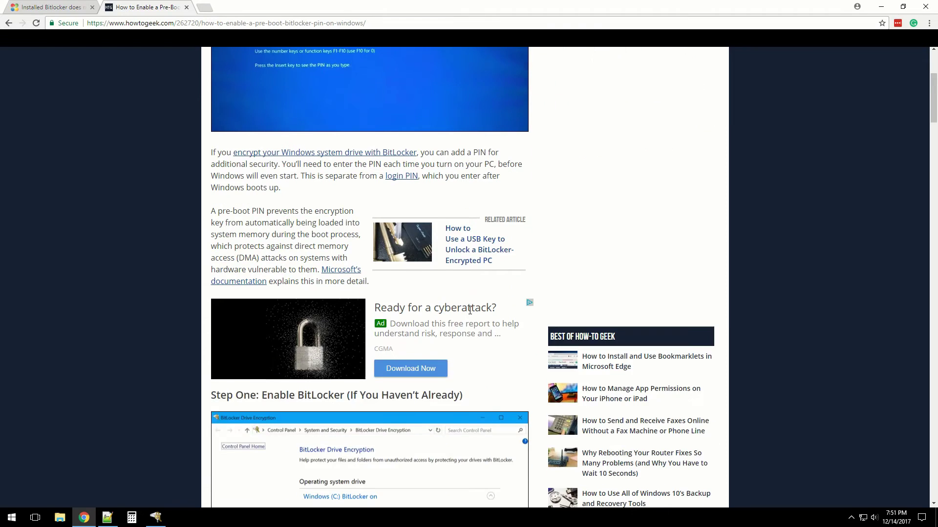
scroll(466, 309, down, 4)
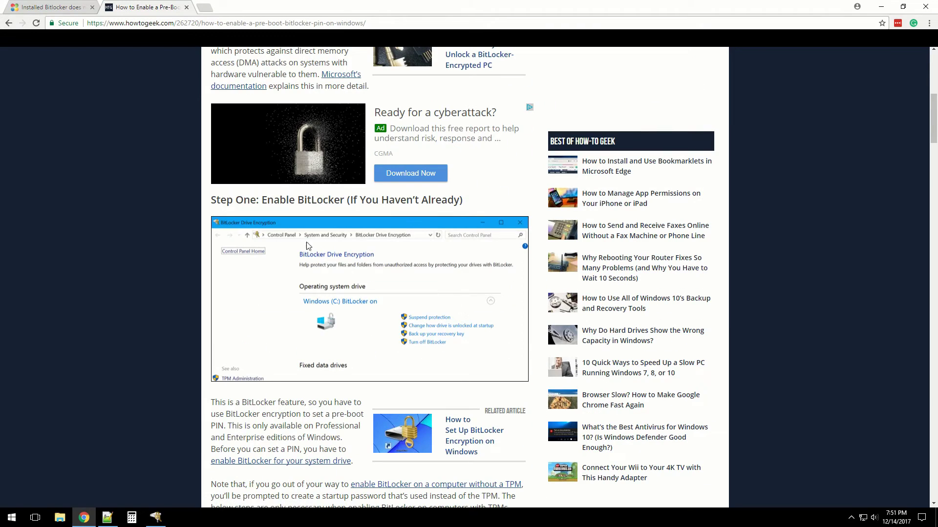
scroll(307, 248, down, 5)
scroll(307, 245, down, 4)
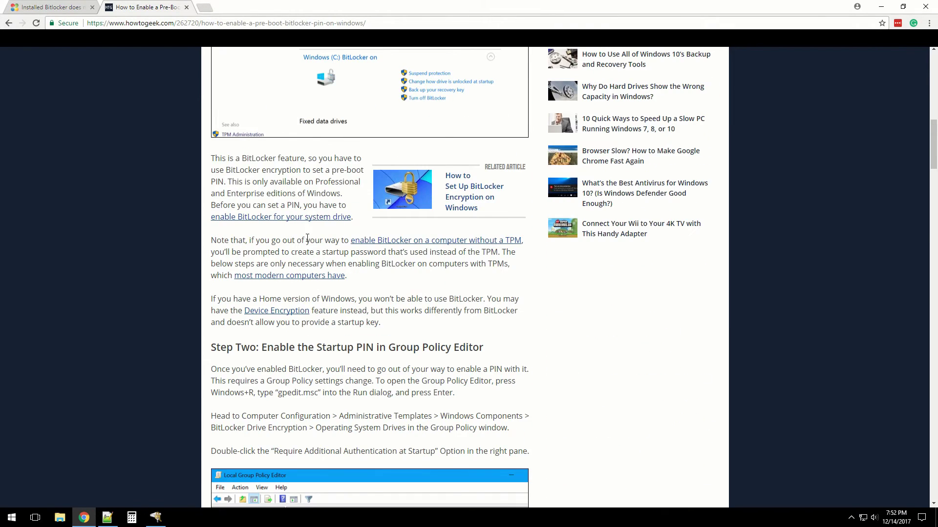
drag(223, 179, 331, 186)
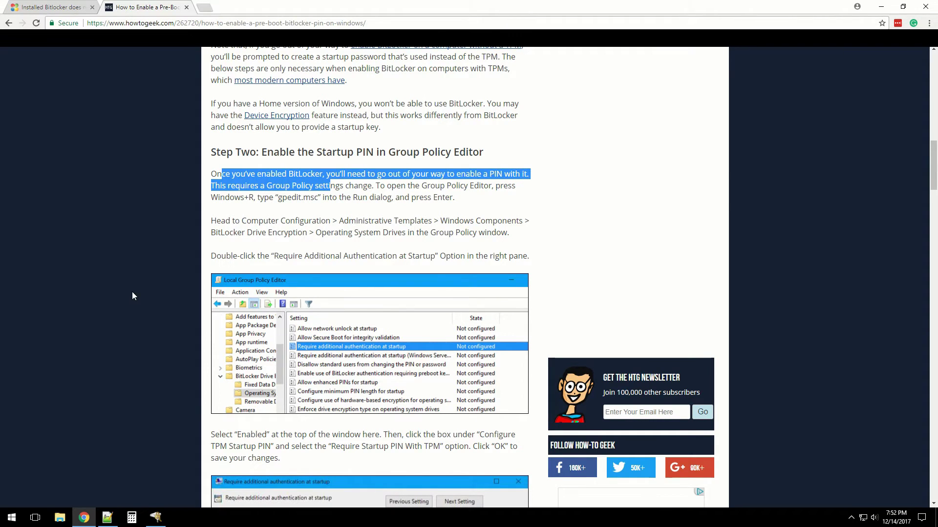
Launch the Local Group Policy Editor with gpedit.msc and place it beside the article
key(super+r)
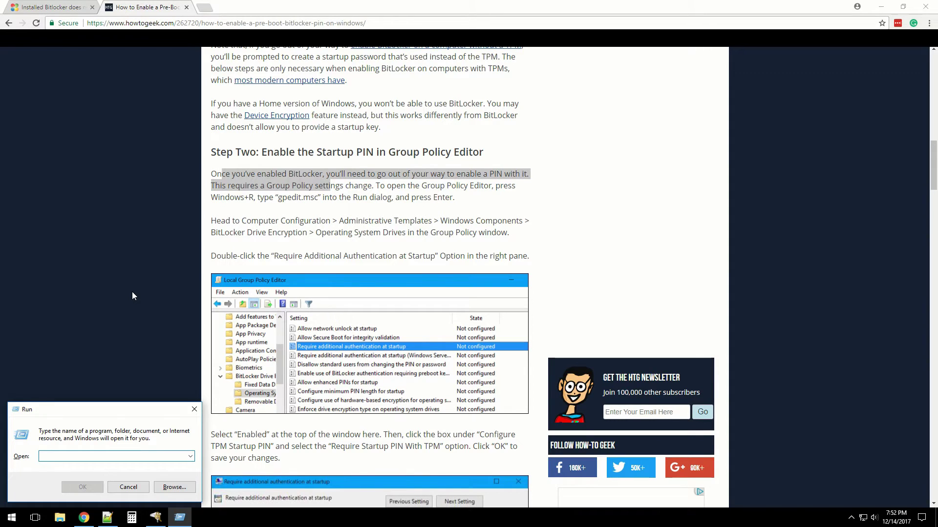
text(g)
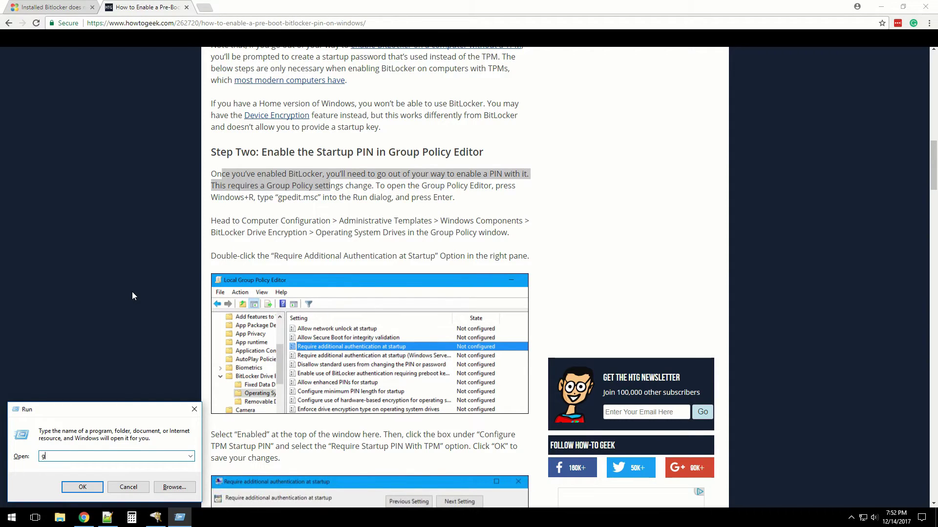
text(pedit.msc)
key(Return)
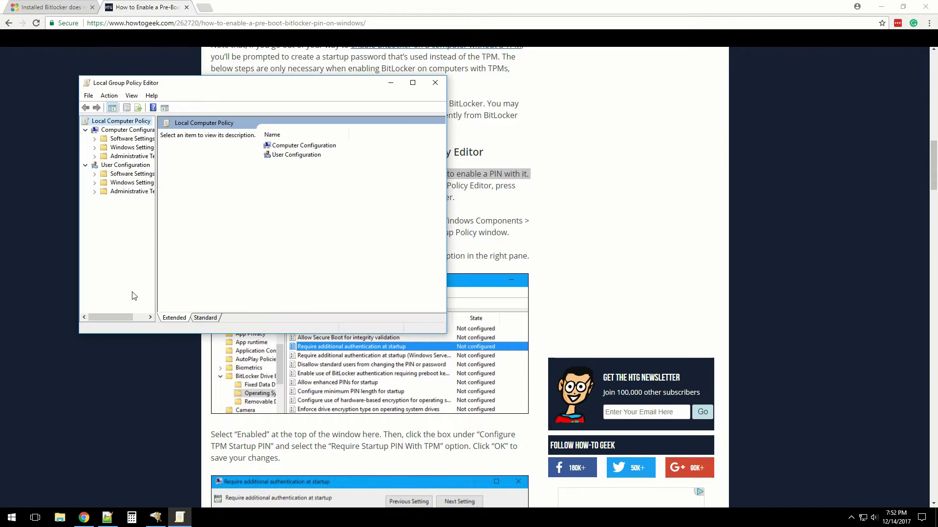
drag(237, 91, 699, 58)
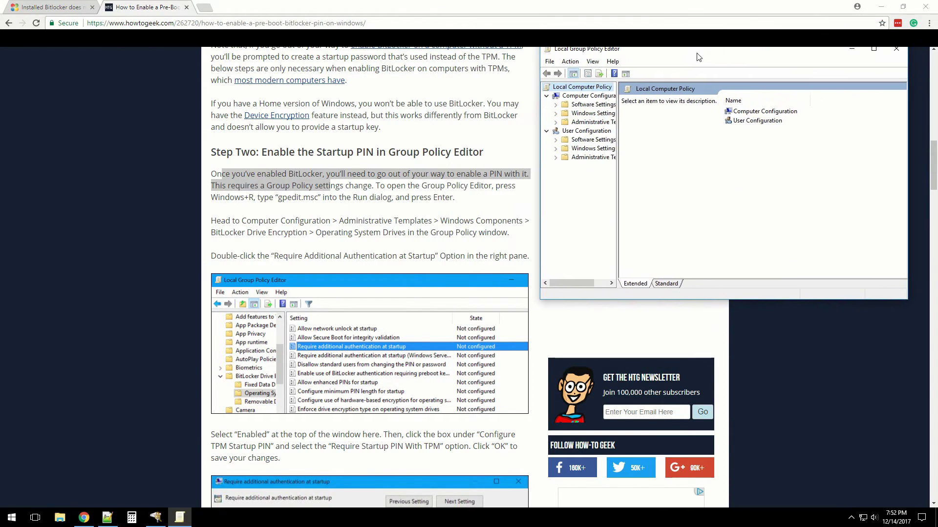
Navigate Administrative Templates > Windows Components > BitLocker Drive Encryption > Operating System Drives
click(591, 123)
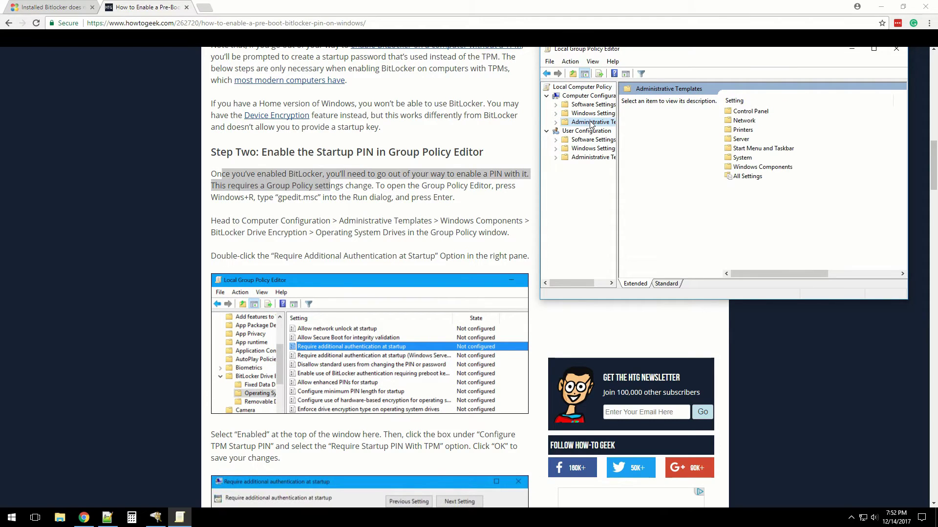
click(557, 123)
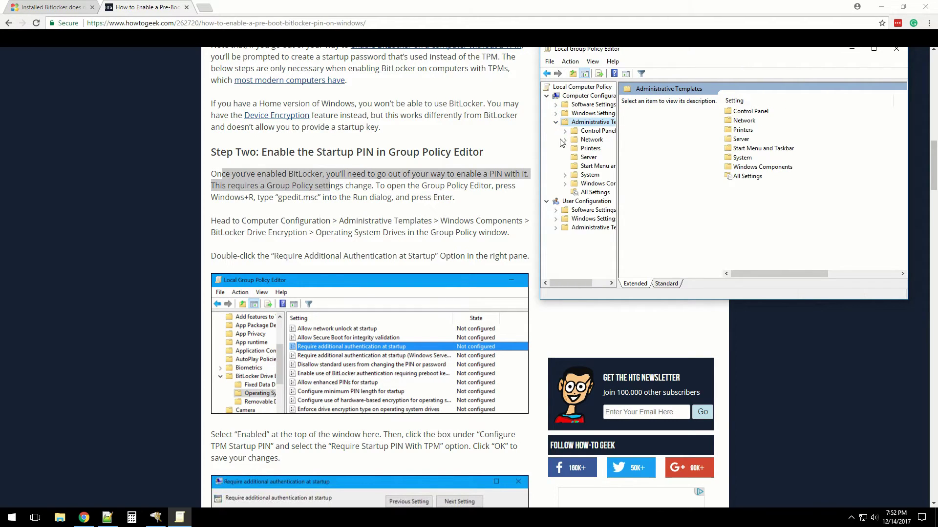
click(589, 185)
click(567, 185)
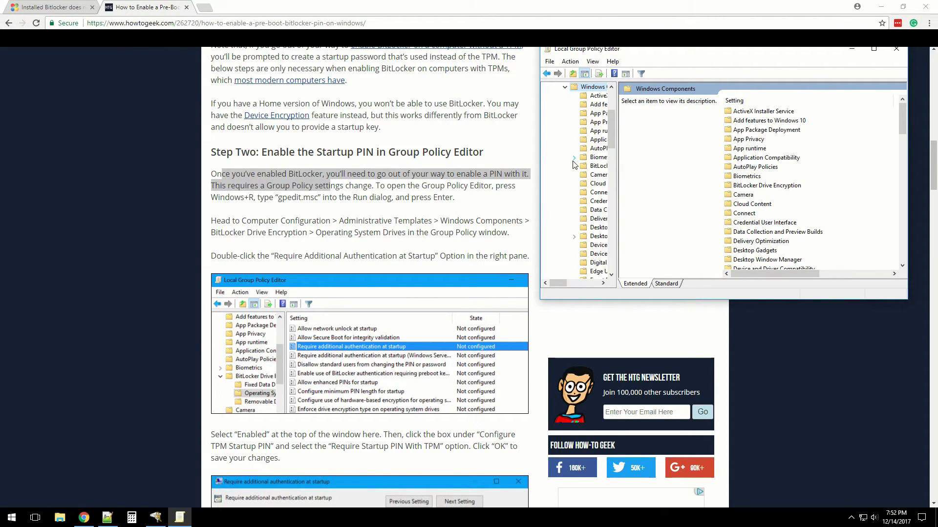
click(574, 167)
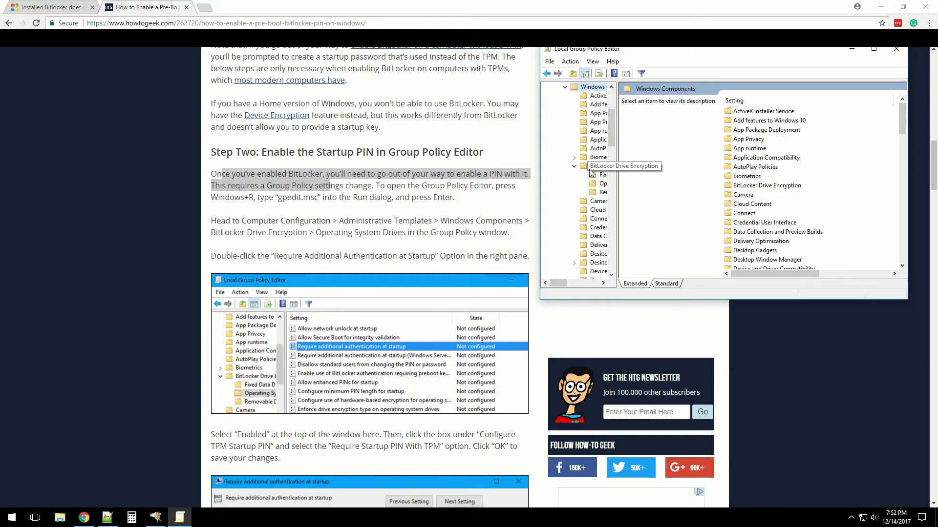
click(592, 168)
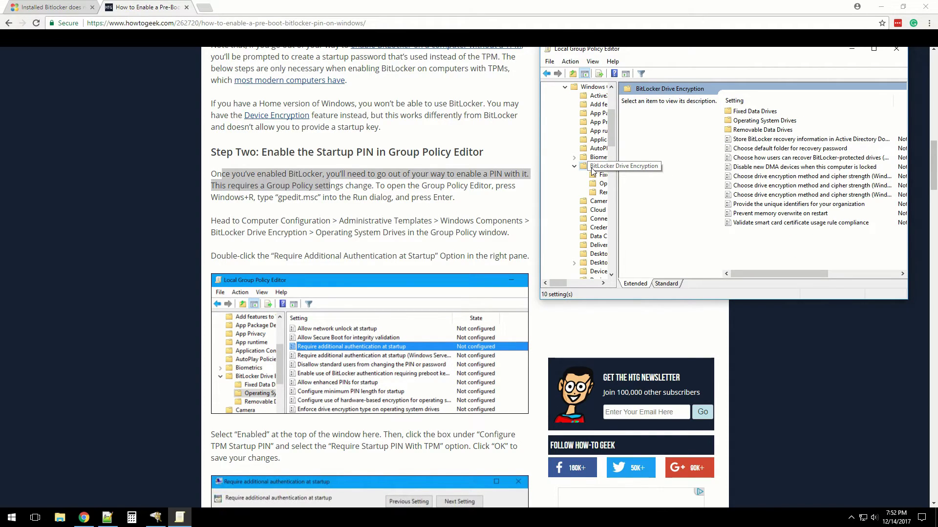
click(594, 186)
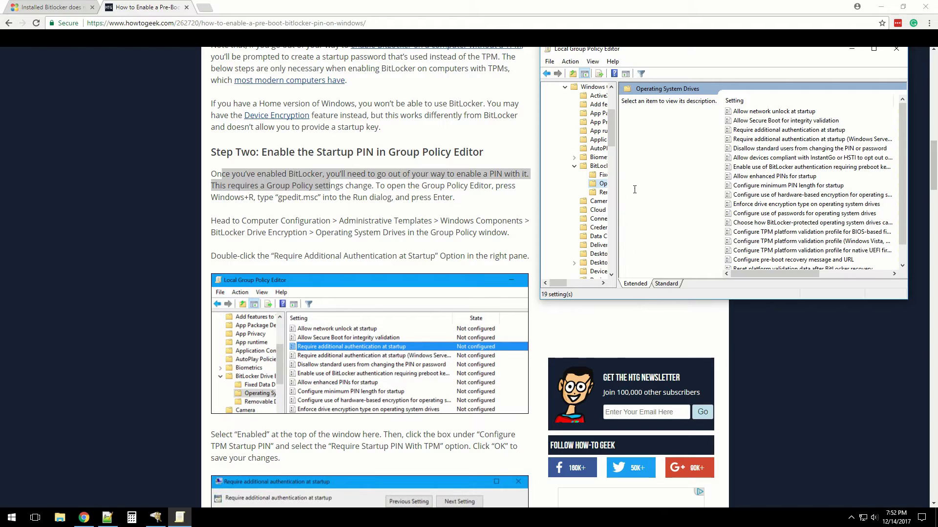
Enable Require additional authentication at startup, keeping Allow TPM for TPM startup
double_click(743, 129)
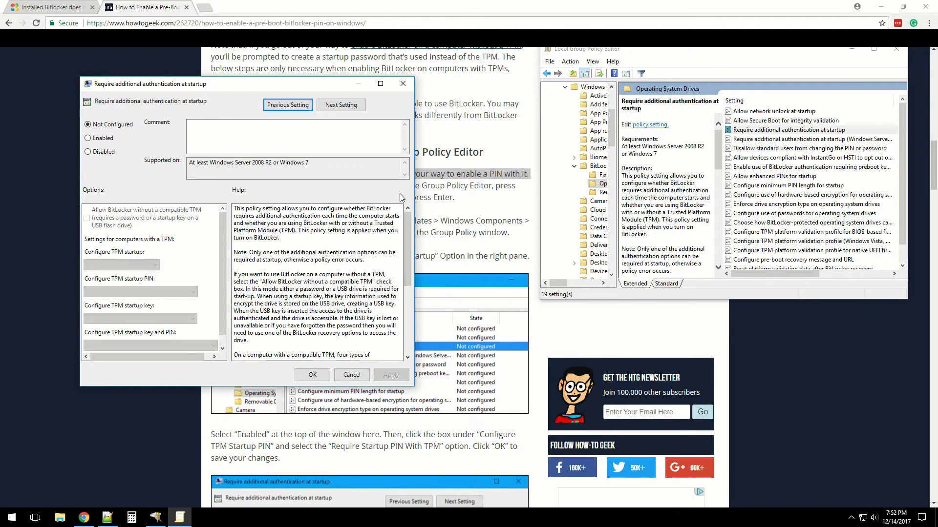
drag(283, 91, 463, 108)
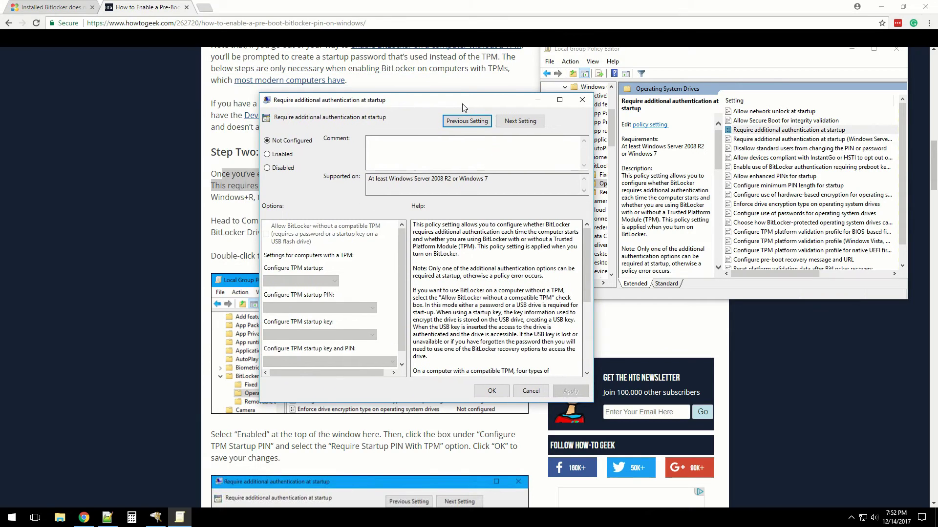
click(282, 154)
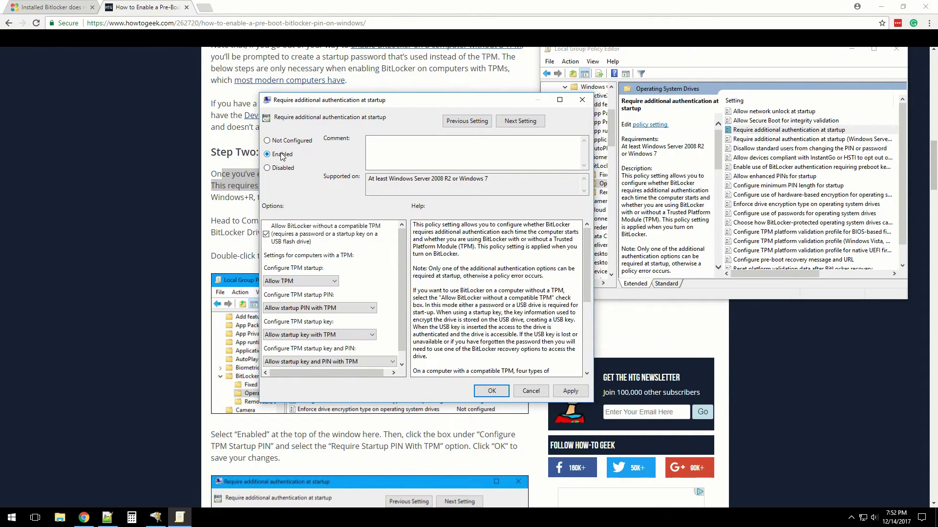
click(306, 281)
click(306, 281)
drag(464, 105, 767, 29)
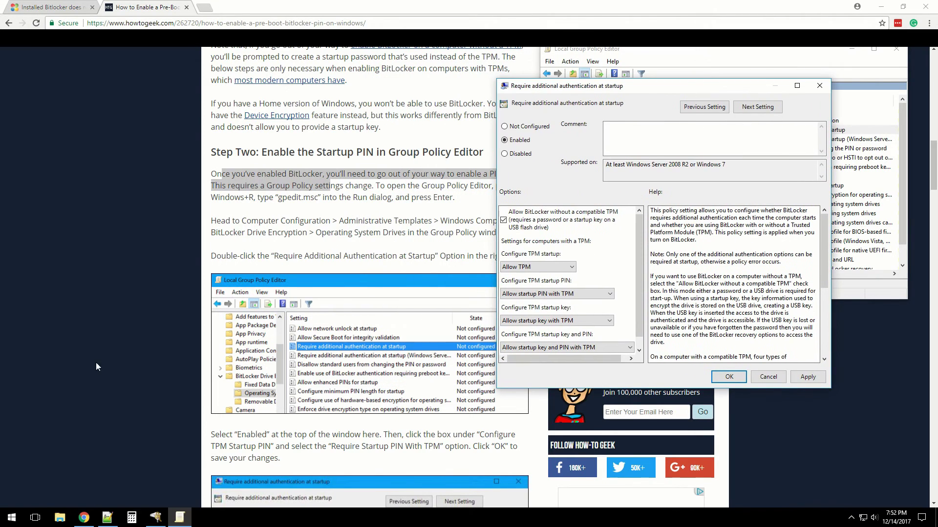
Check the guide, then set Configure TPM startup PIN to Require startup PIN with TPM and save
click(115, 359)
scroll(116, 356, down, 3)
scroll(118, 355, down, 6)
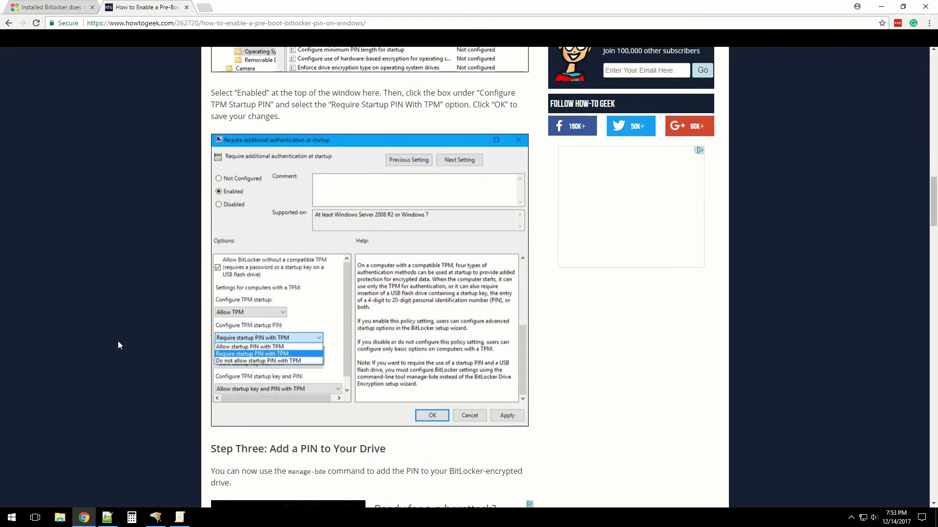
key(alt+Tab)
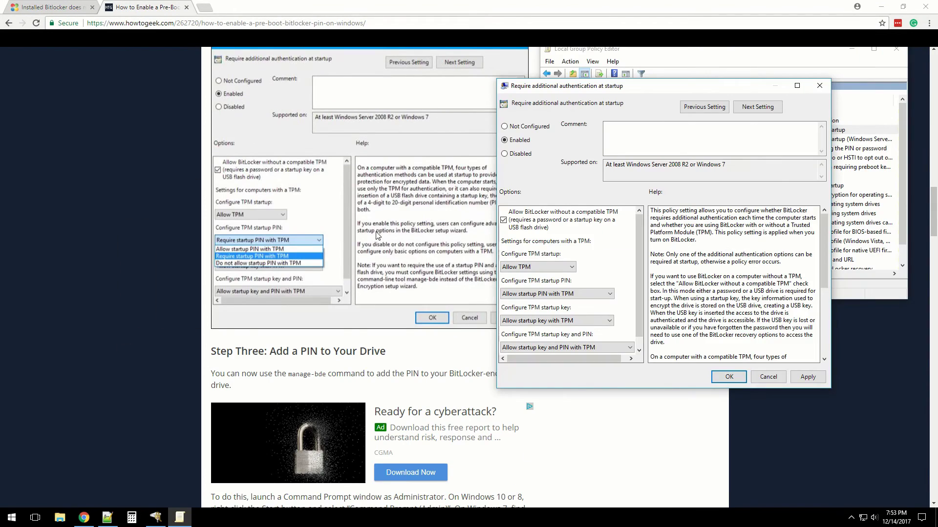
click(534, 296)
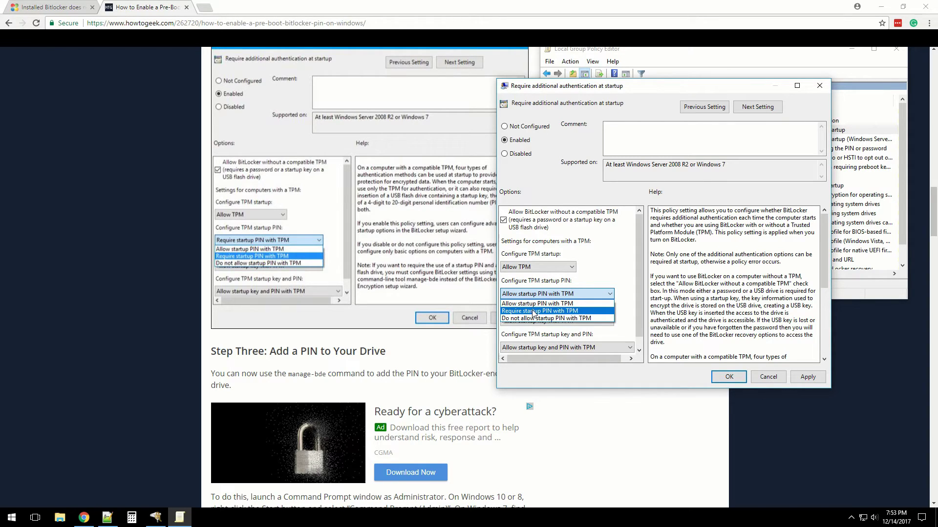
click(534, 311)
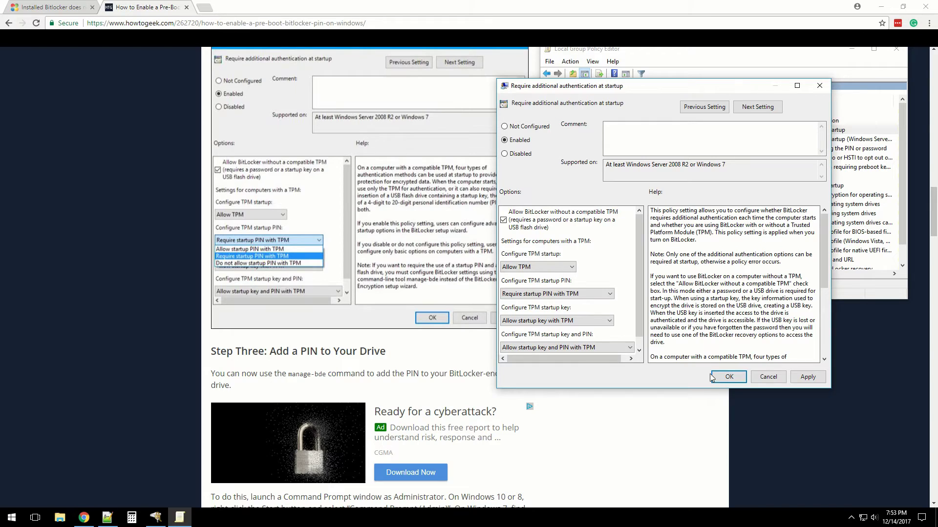
click(807, 377)
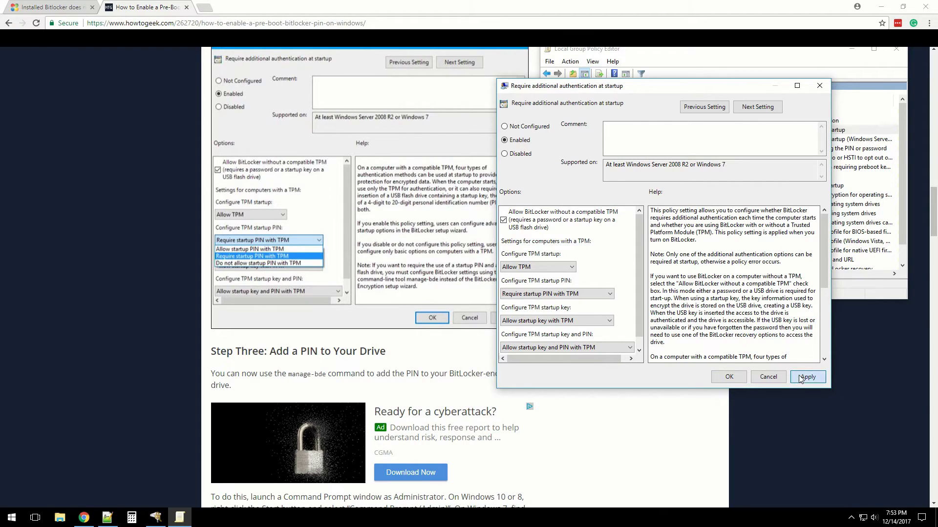
click(735, 377)
Launch Command Prompt as administrator from a Start search for cmd
scroll(407, 354, down, 2)
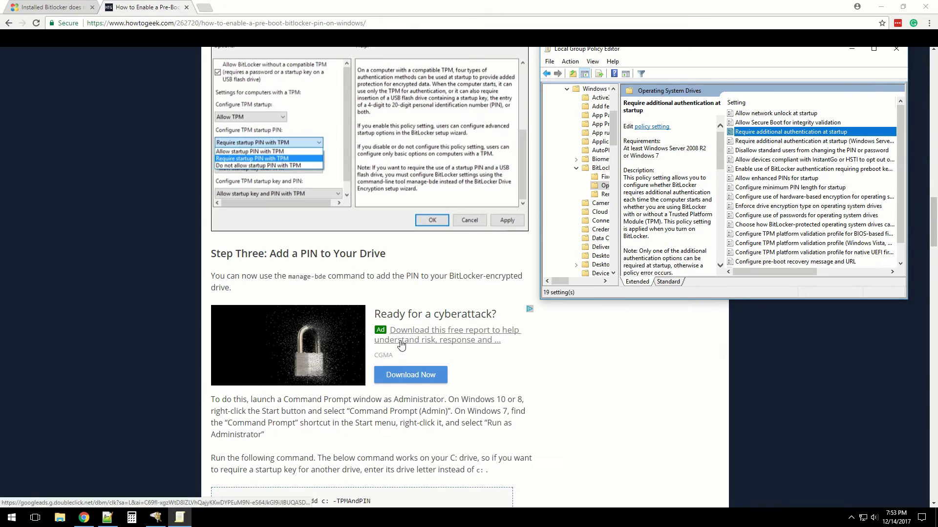
scroll(407, 354, down, 2)
drag(247, 302, 445, 318)
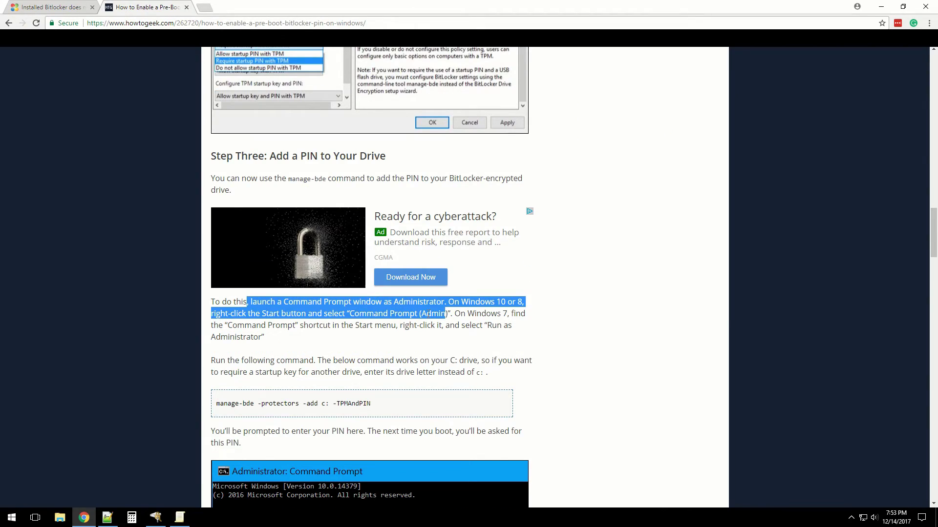
click(11, 517)
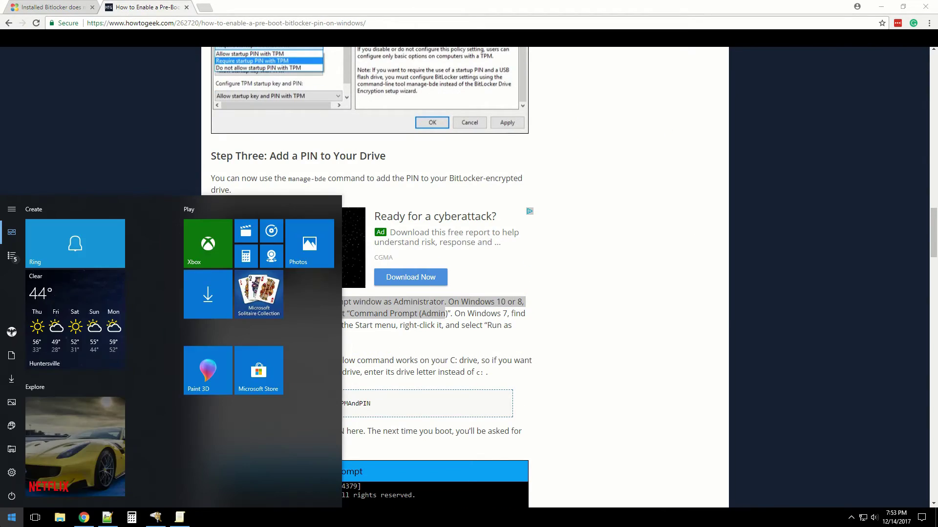
text(cmd)
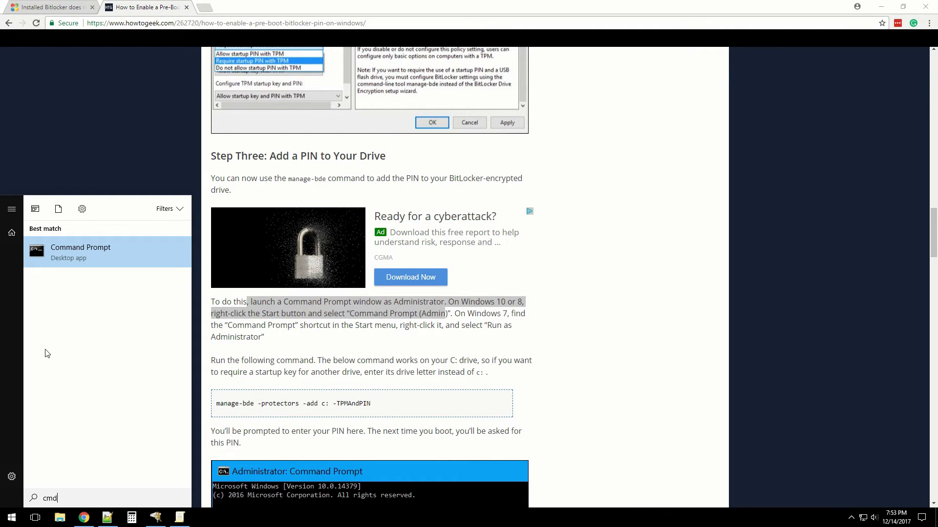
right_click(86, 253)
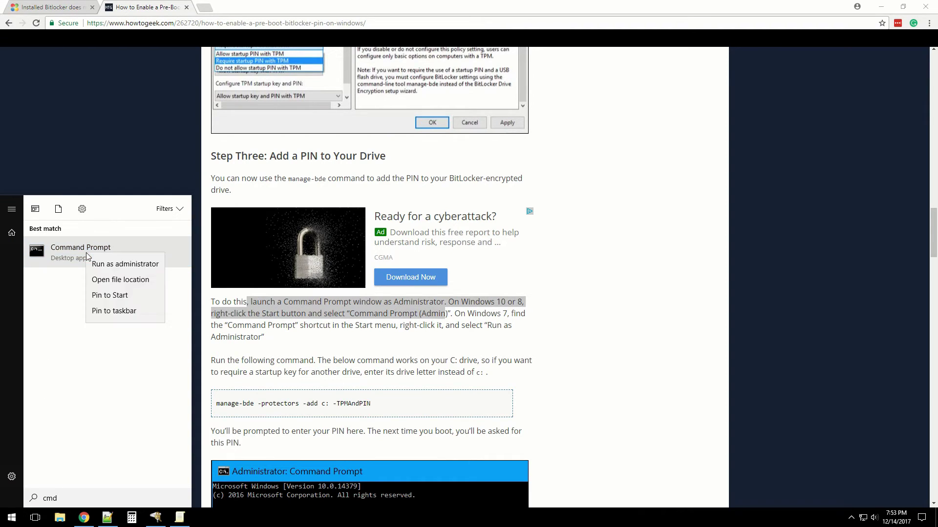
click(96, 262)
click(389, 323)
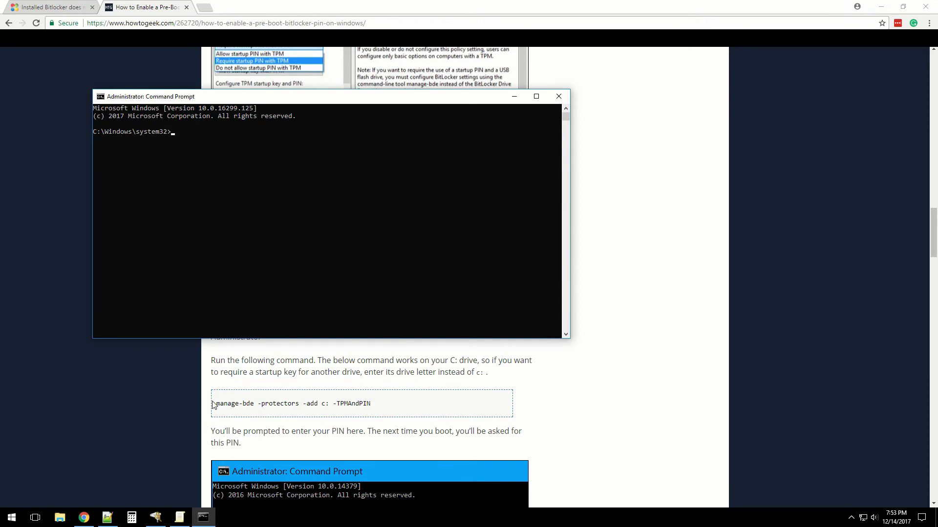
Run manage-bde -protectors -add c: -TPMAndPIN copied from the article and enter the startup PIN
drag(218, 404, 403, 405)
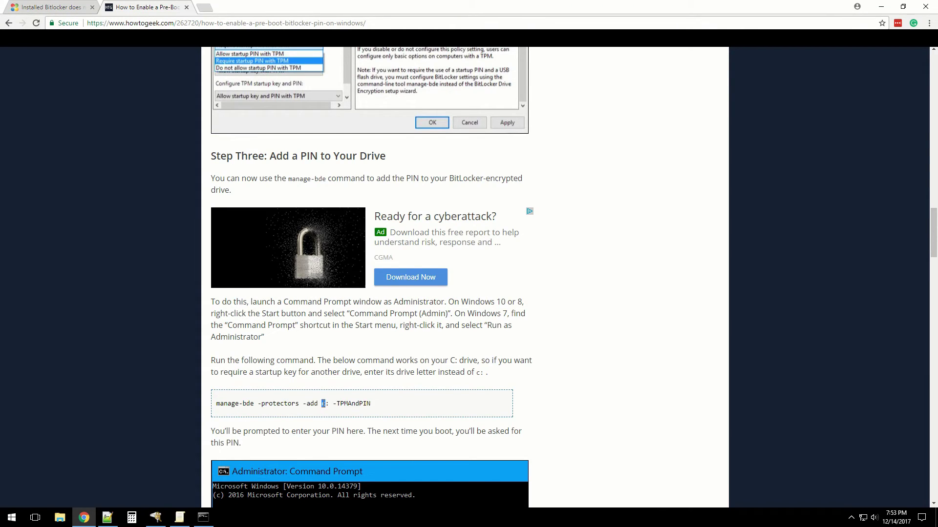
triple_click(323, 403)
key(ctrl+c)
key(alt+Tab)
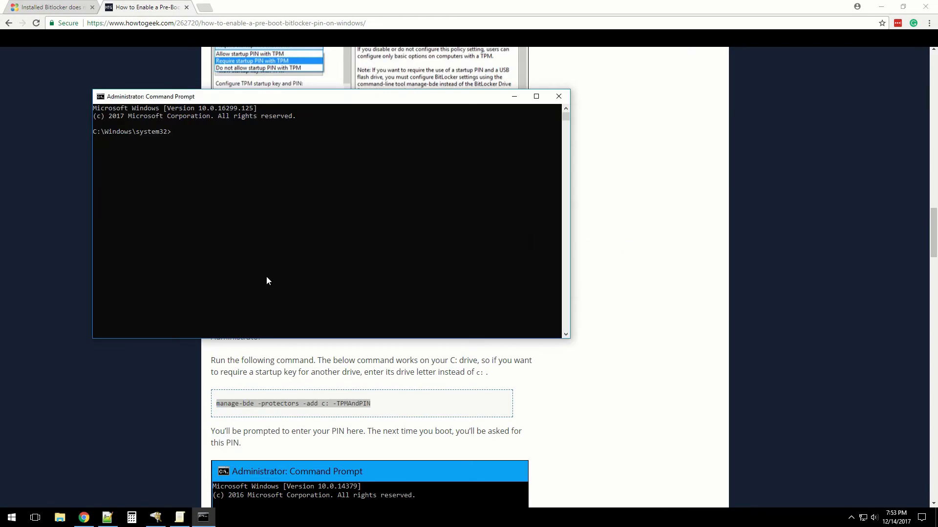
right_click(269, 269)
key(Return)
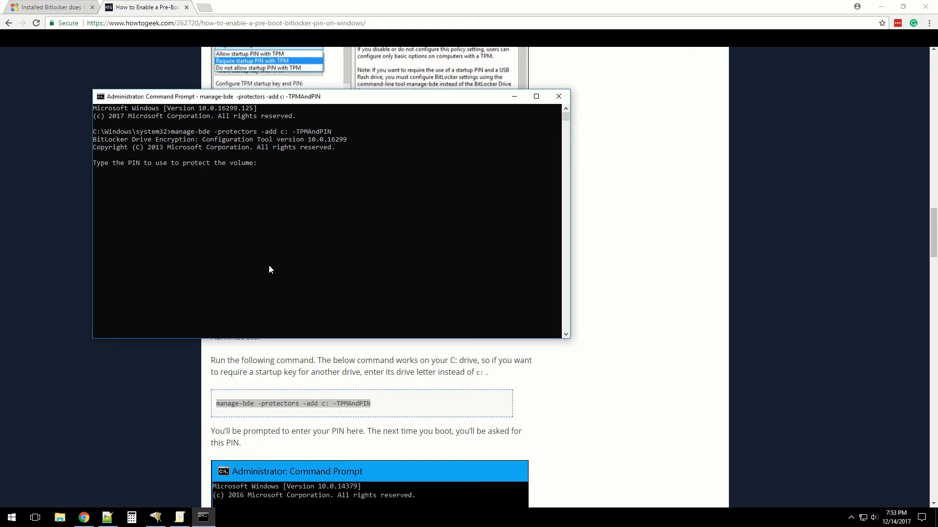
key(Return)
key(Return)
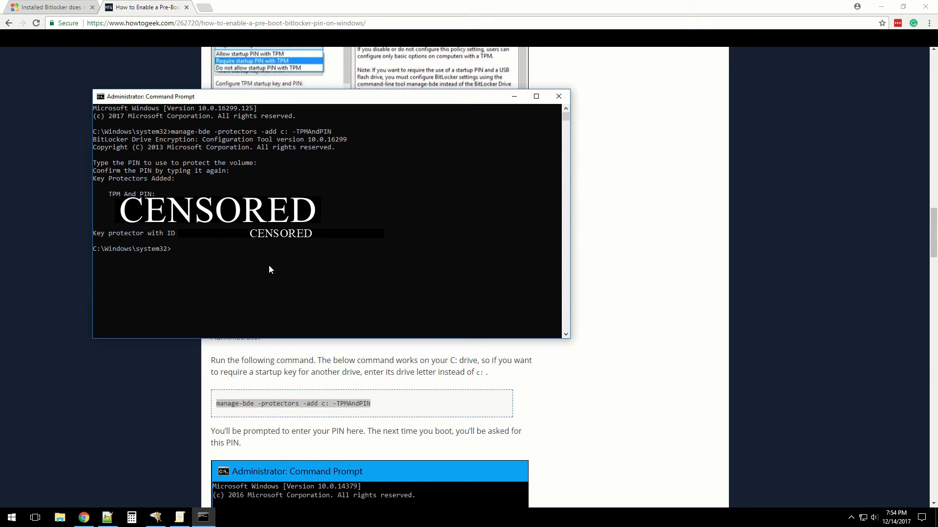
Run manage-bde -status copied from the article and review the C: and D: volume output
click(295, 425)
scroll(297, 422, down, 5)
scroll(300, 418, down, 1)
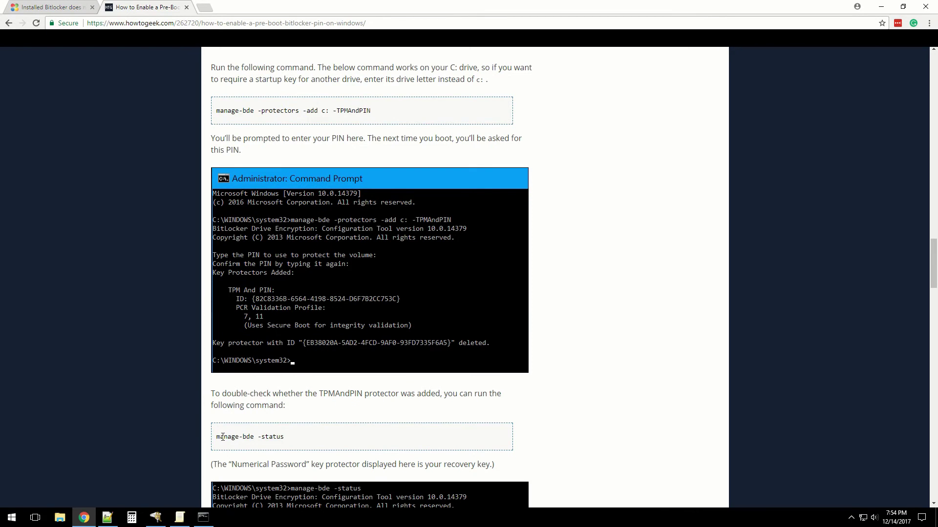
drag(217, 436, 307, 441)
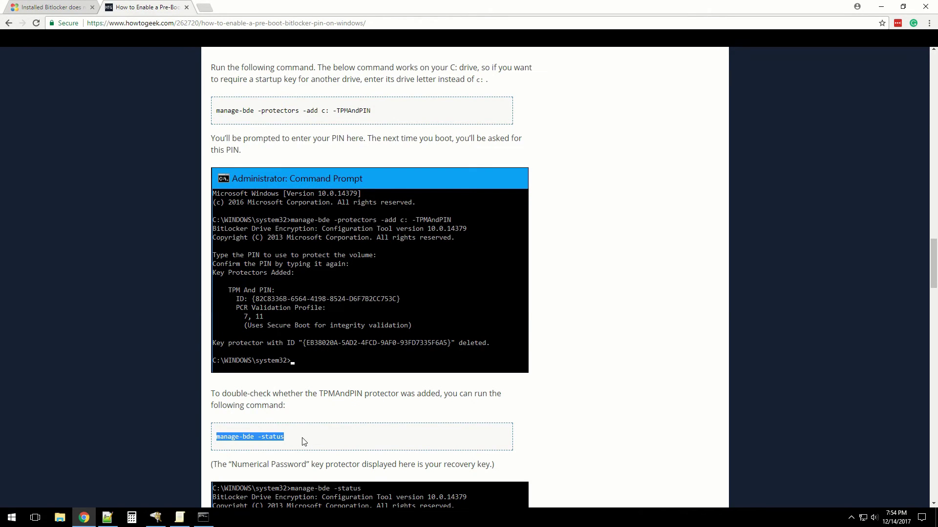
key(alt+Tab)
key(ctrl+v)
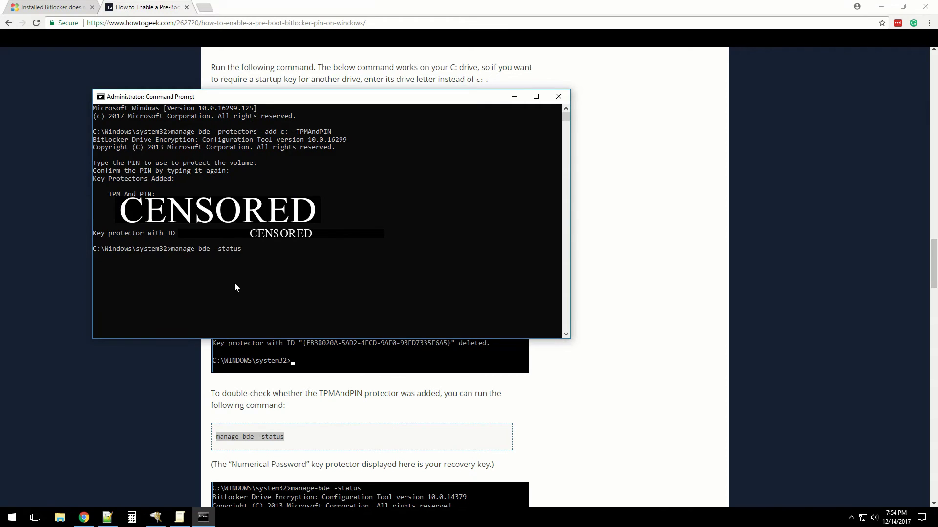
key(Return)
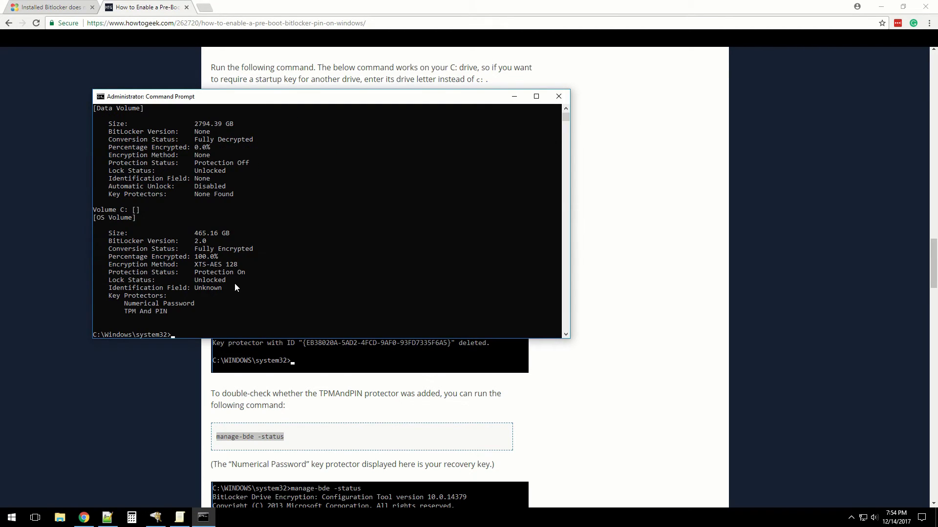
scroll(238, 284, up, 4)
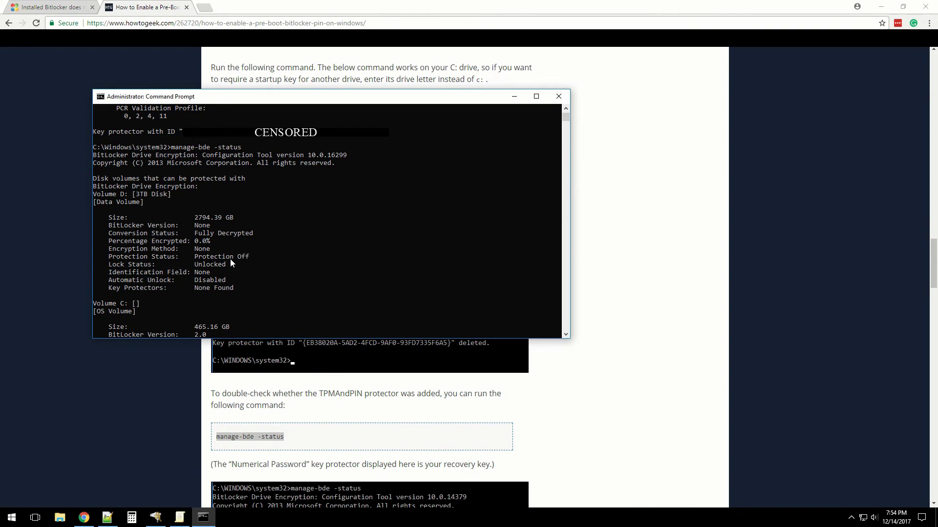
scroll(174, 287, down, 5)
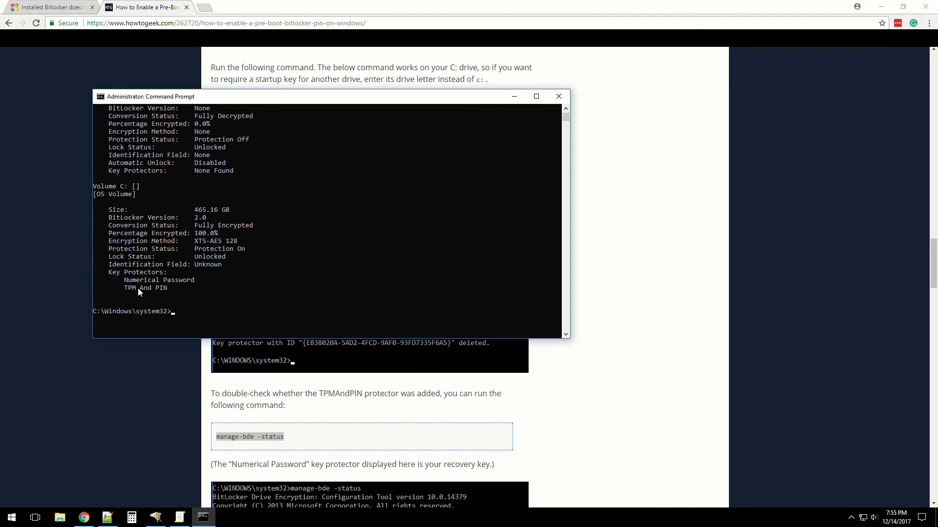
Scroll the article to its sample manage-bde -status output and PIN-change section
click(143, 388)
scroll(160, 372, down, 3)
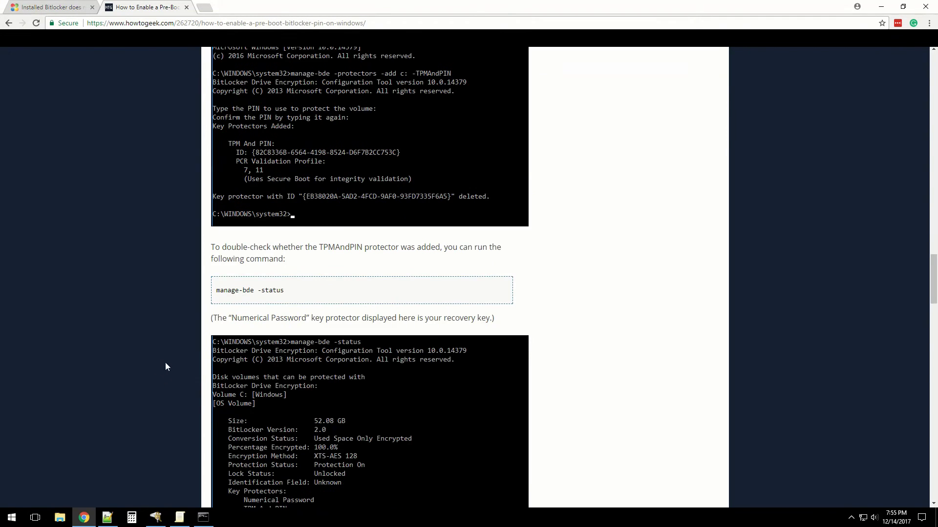
scroll(281, 319, down, 1)
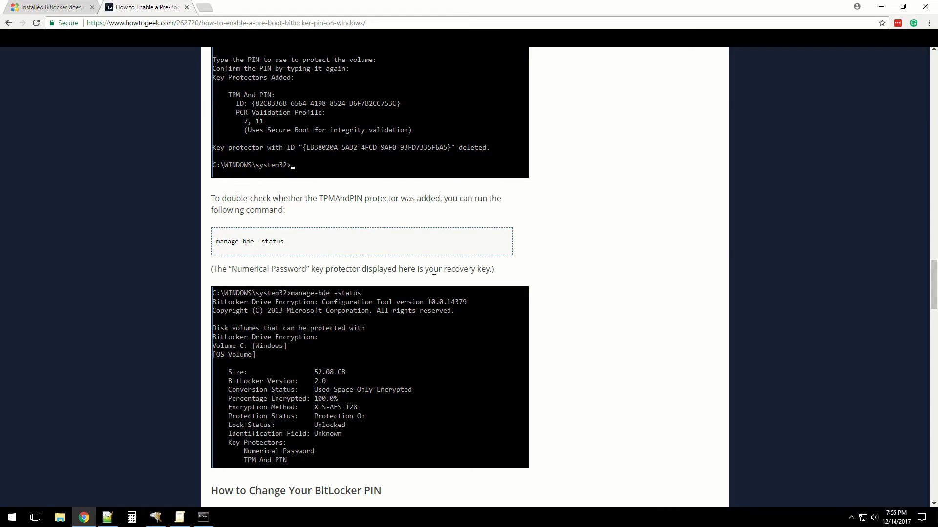
scroll(259, 344, down, 2)
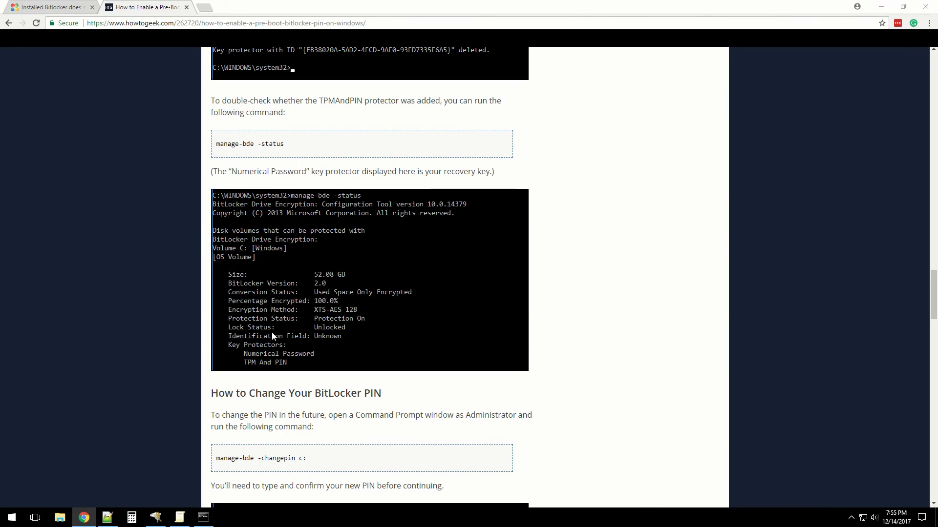
key(alt+Tab)
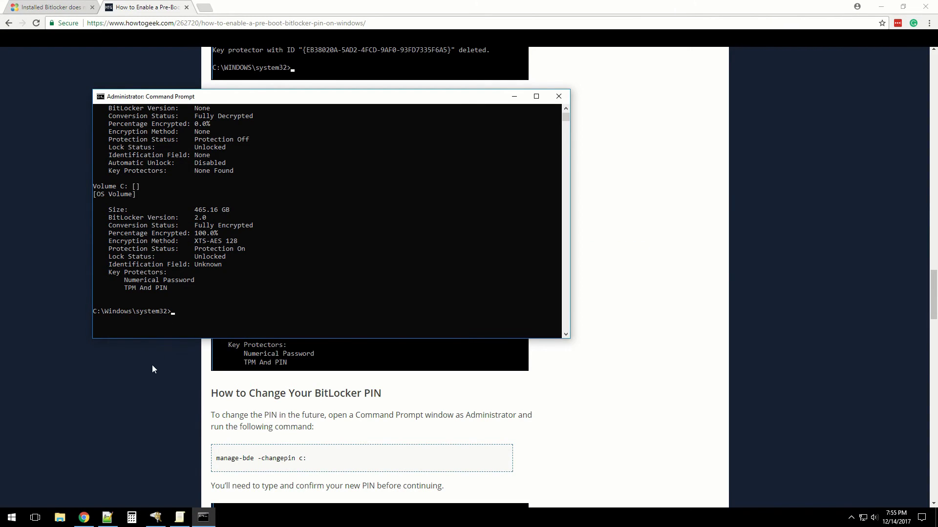
click(144, 377)
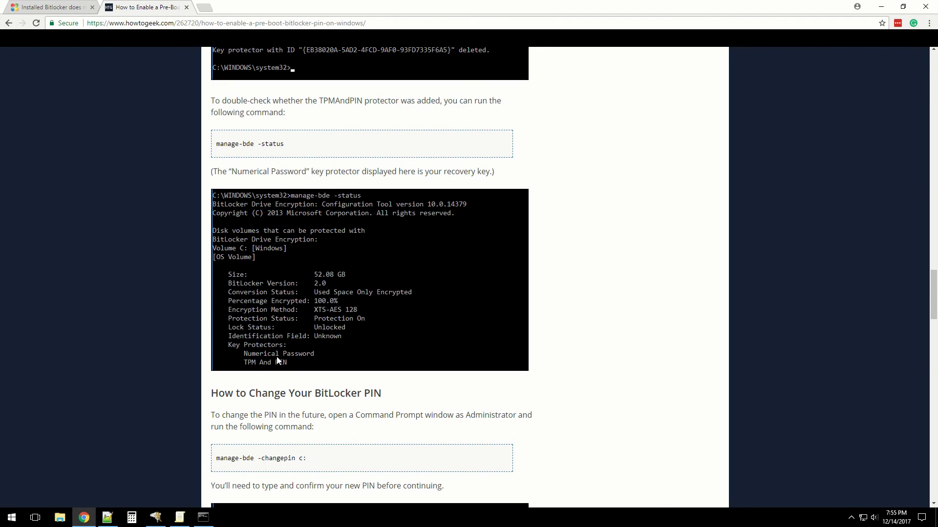
Select drive C:'s protection status lines in the console and copy them
key(alt+Tab)
drag(120, 170, 248, 172)
drag(122, 273, 177, 295)
scroll(197, 291, up, 3)
drag(112, 155, 250, 272)
click(236, 283)
scroll(165, 288, down, 2)
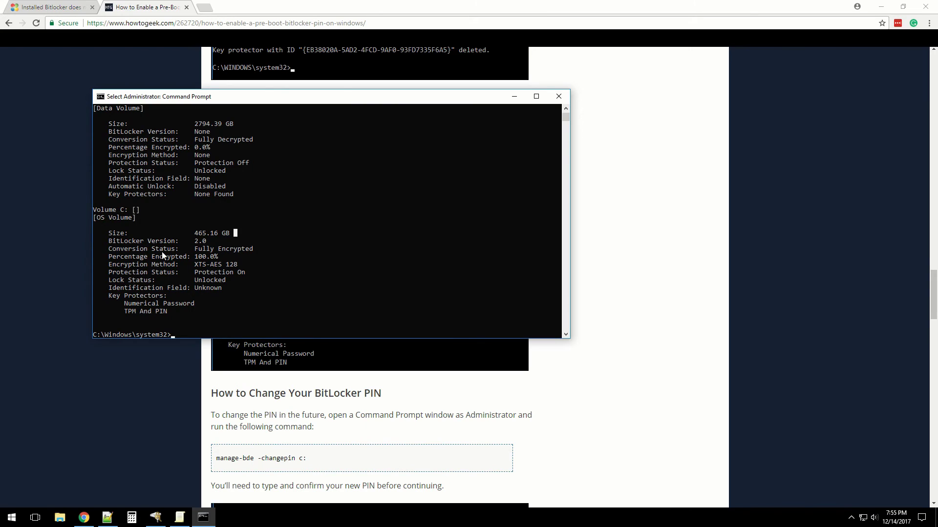
scroll(141, 204, up, 2)
drag(116, 170, 262, 246)
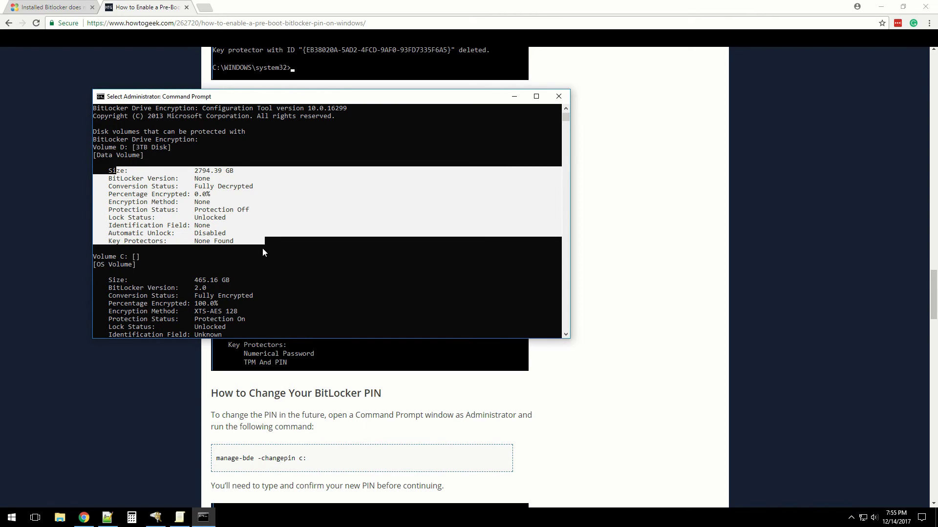
drag(110, 147, 264, 250)
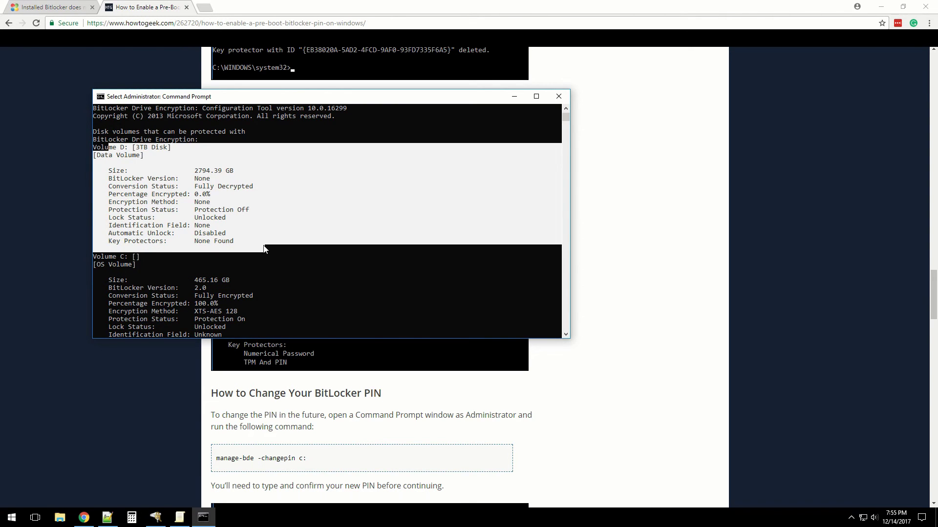
scroll(253, 235, down, 3)
drag(100, 186, 226, 300)
right_click(227, 279)
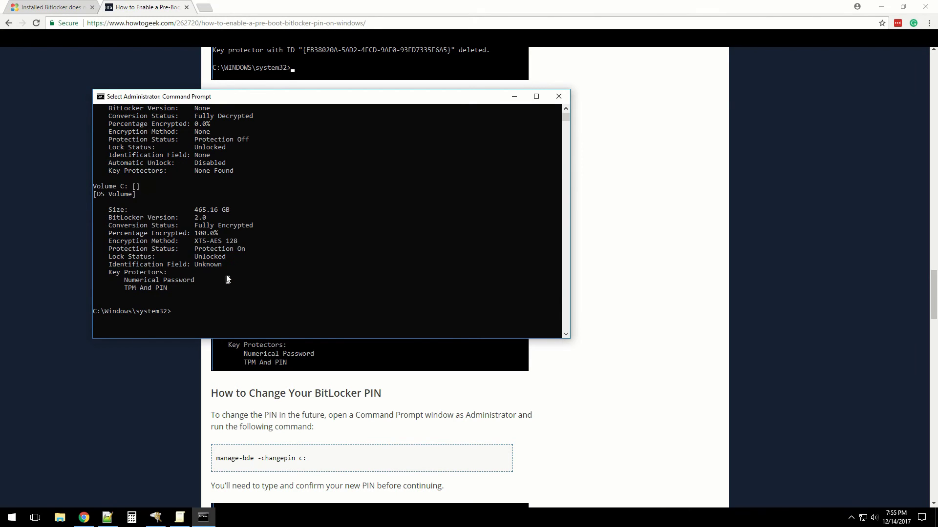
Scroll through the Remove PIN Requirement section, then back up toward the article header
click(135, 351)
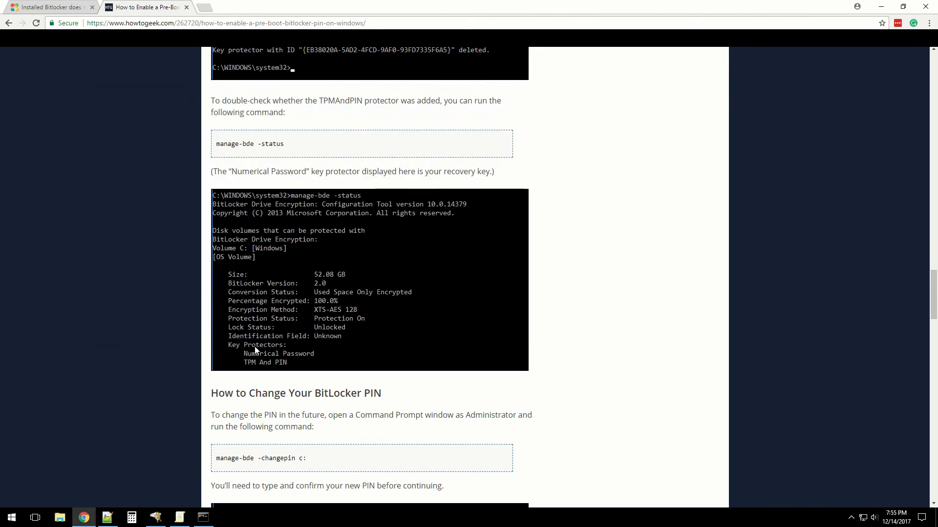
scroll(260, 346, down, 2)
scroll(261, 350, down, 1)
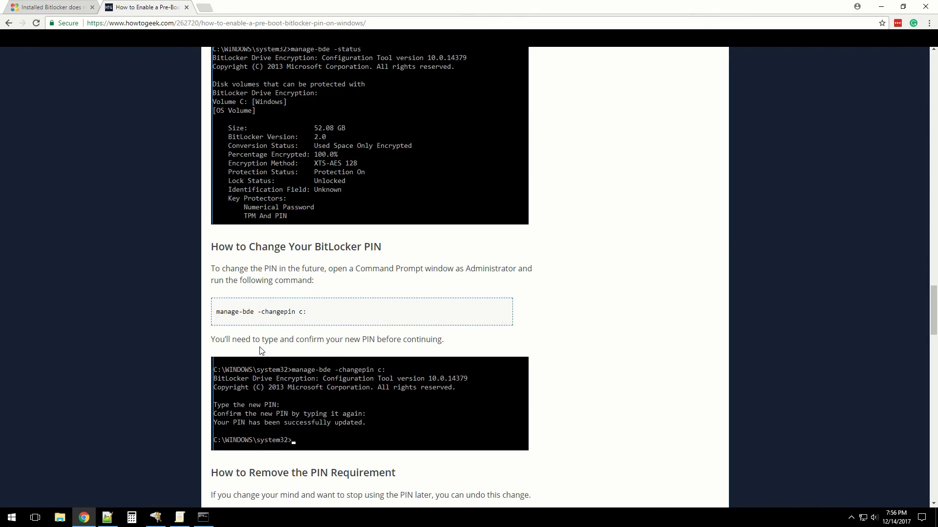
scroll(260, 351, down, 1)
scroll(261, 349, down, 1)
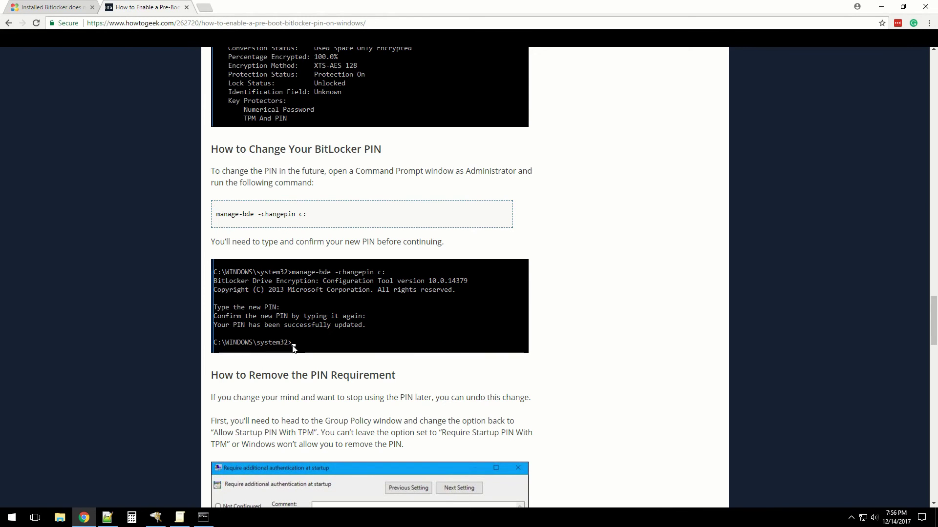
scroll(300, 345, down, 6)
scroll(300, 342, down, 6)
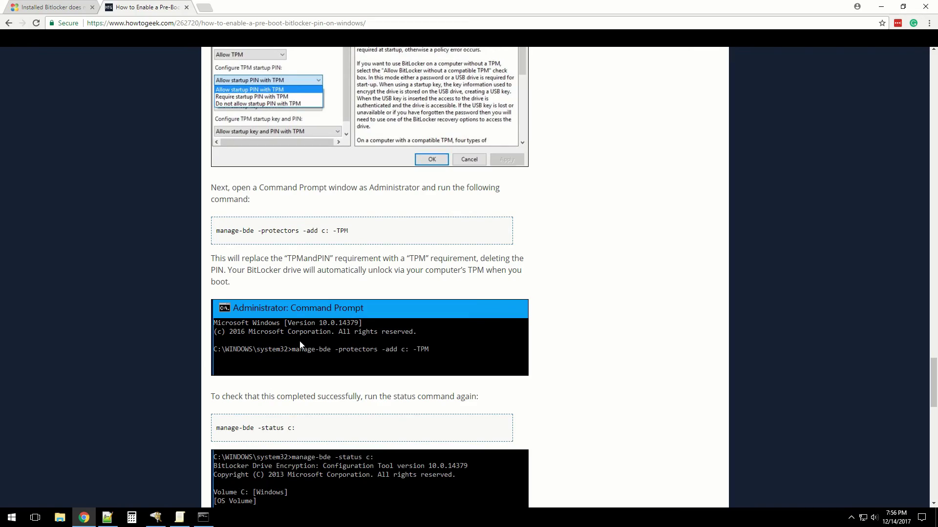
scroll(300, 345, down, 9)
scroll(300, 342, up, 13)
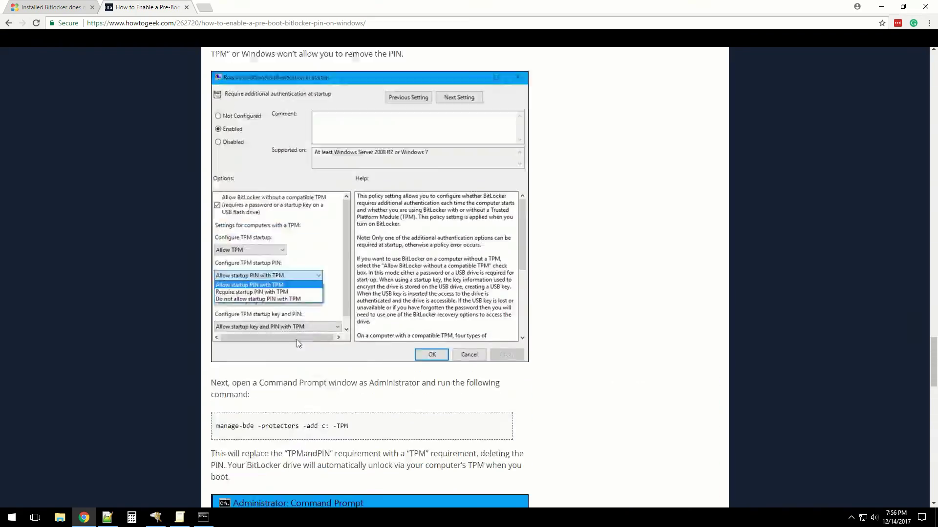
scroll(297, 340, down, 6)
scroll(294, 338, up, 18)
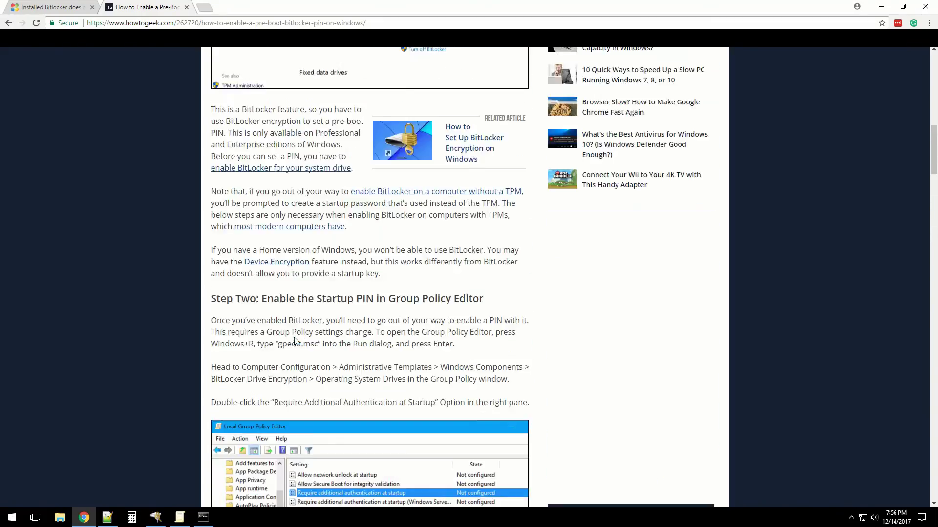
scroll(295, 341, up, 14)
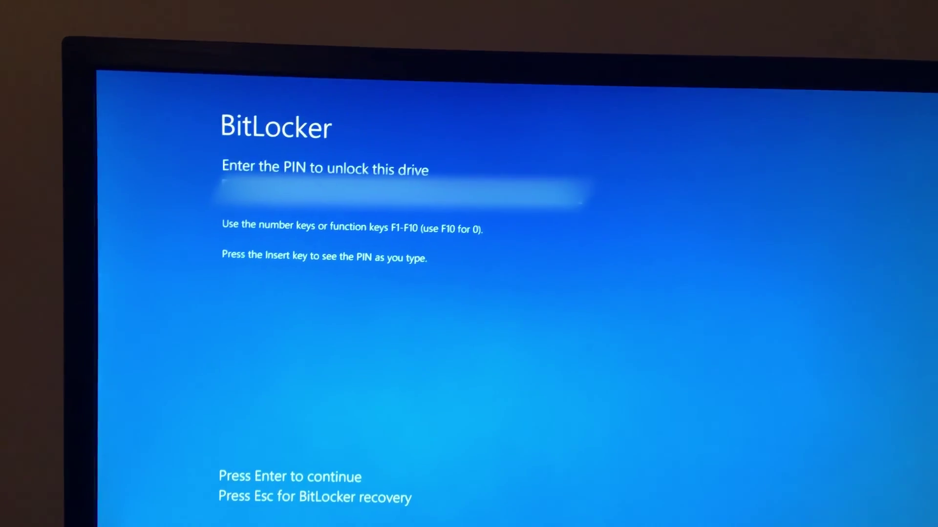
Enter the startup PIN at the BitLocker pre-boot screen to unlock drive C:
key(Return)
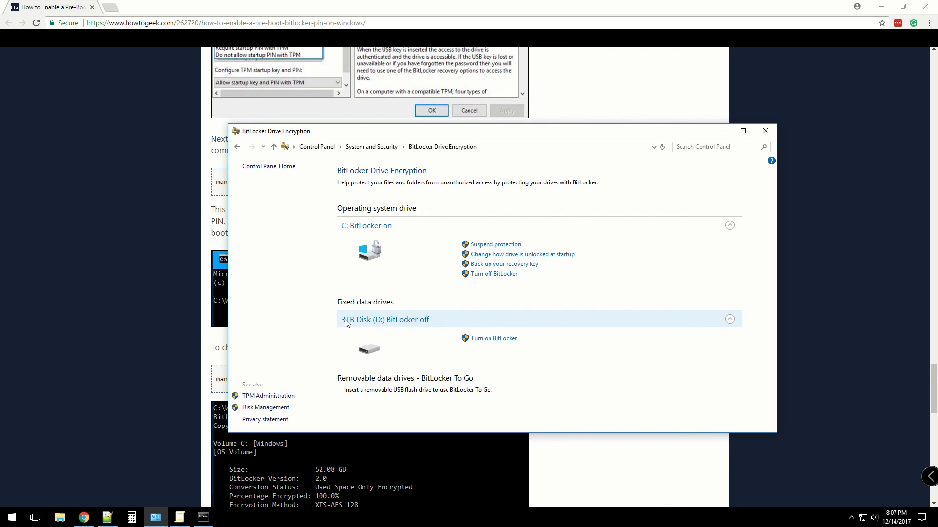
click(113, 288)
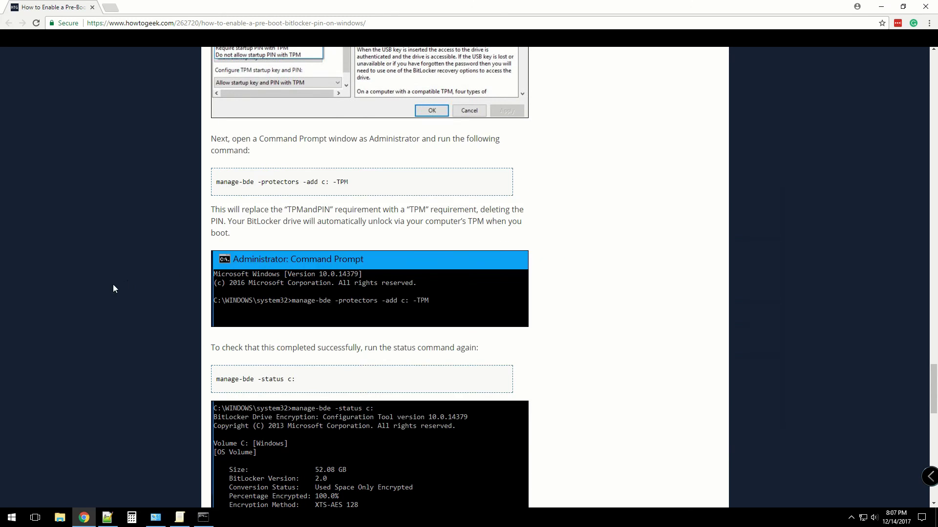
scroll(194, 278, down, 4)
scroll(191, 278, up, 10)
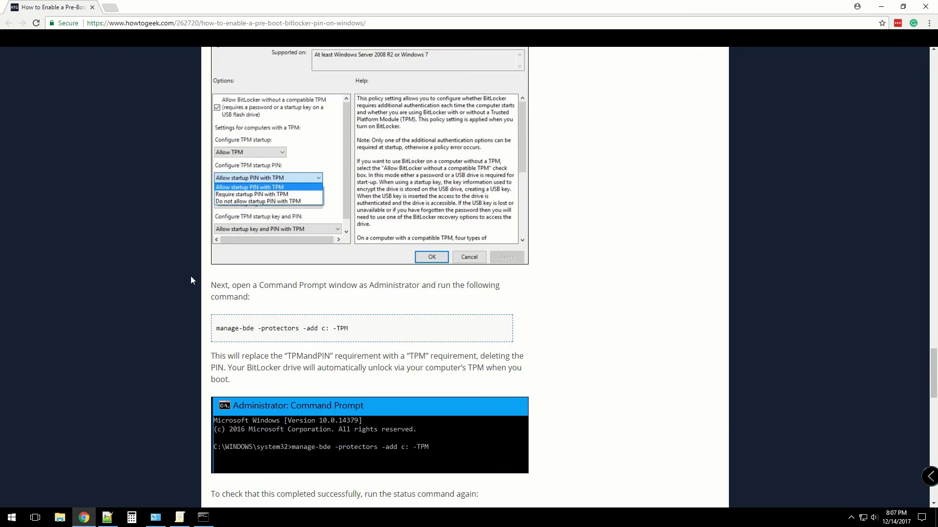
scroll(295, 308, down, 6)
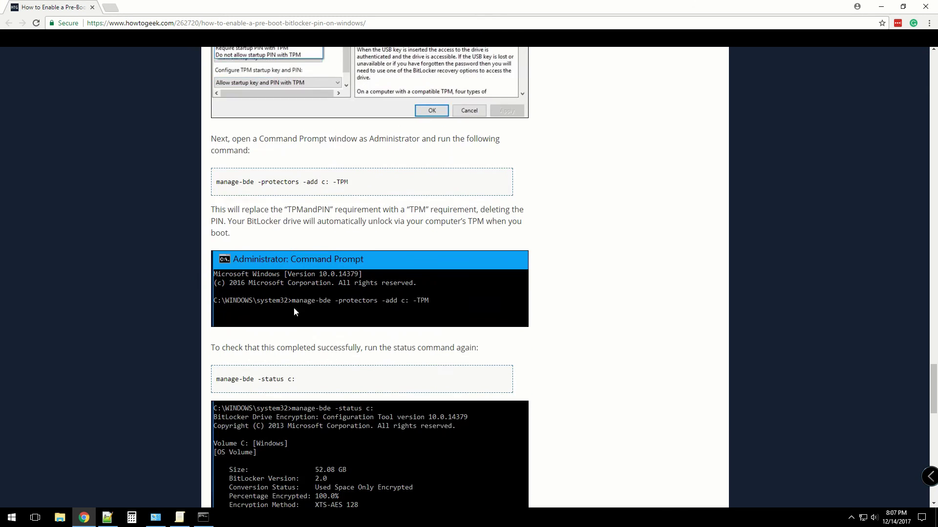
scroll(262, 314, down, 3)
key(alt+Tab)
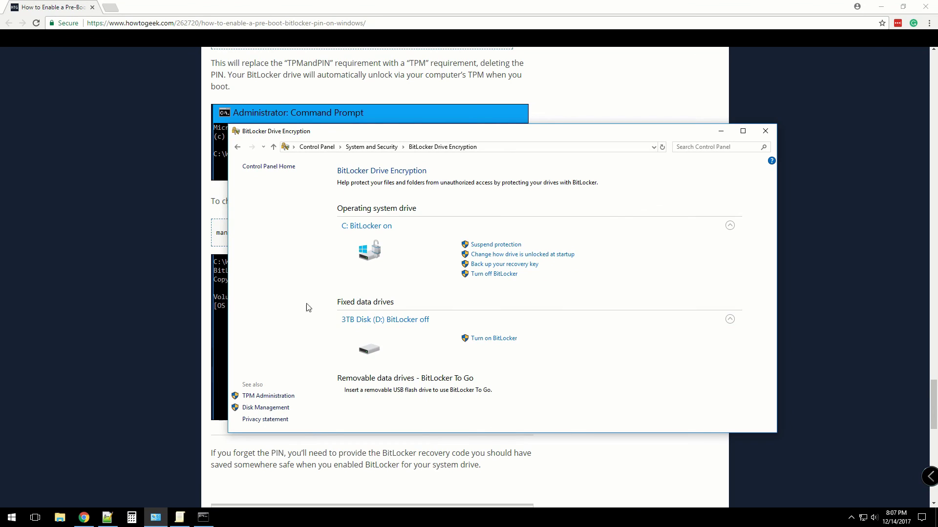
Turn on BitLocker for 3TB Disk (D:) with Automatically unlock this drive kept checked
click(402, 318)
click(403, 318)
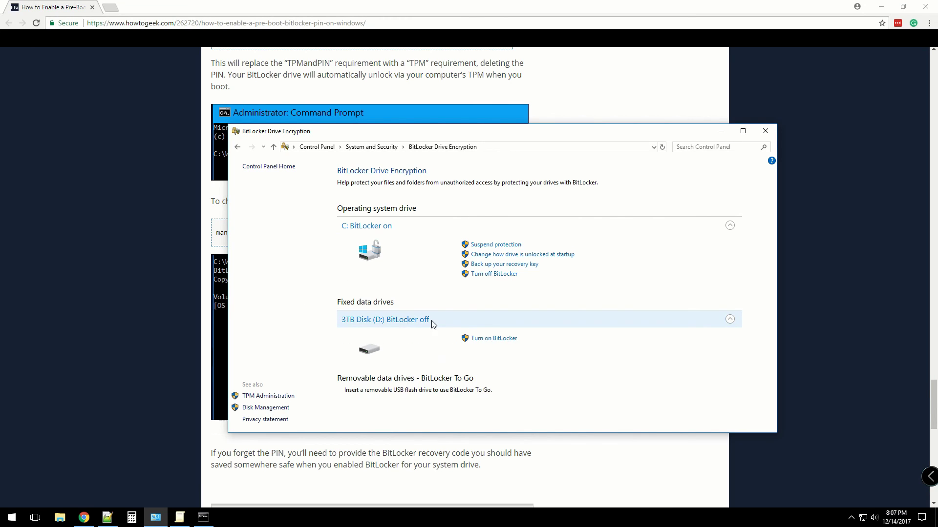
click(491, 339)
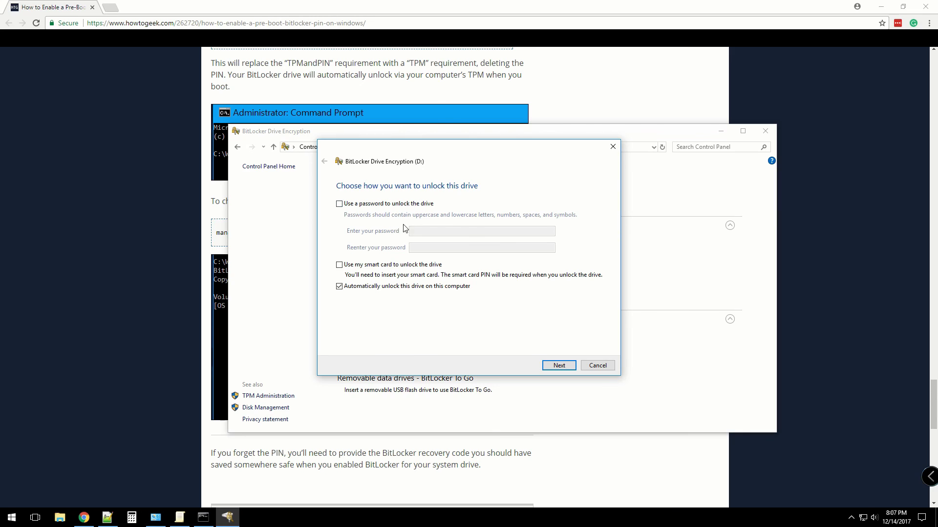
click(557, 366)
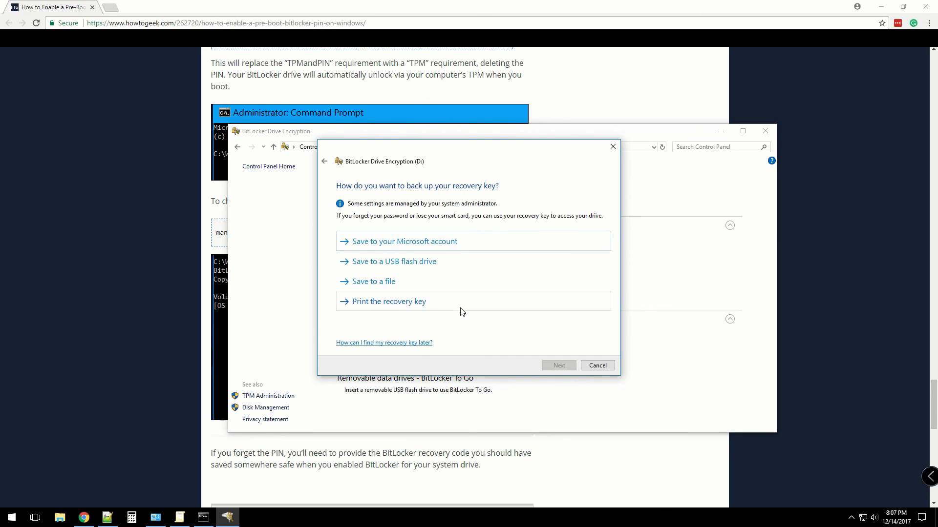